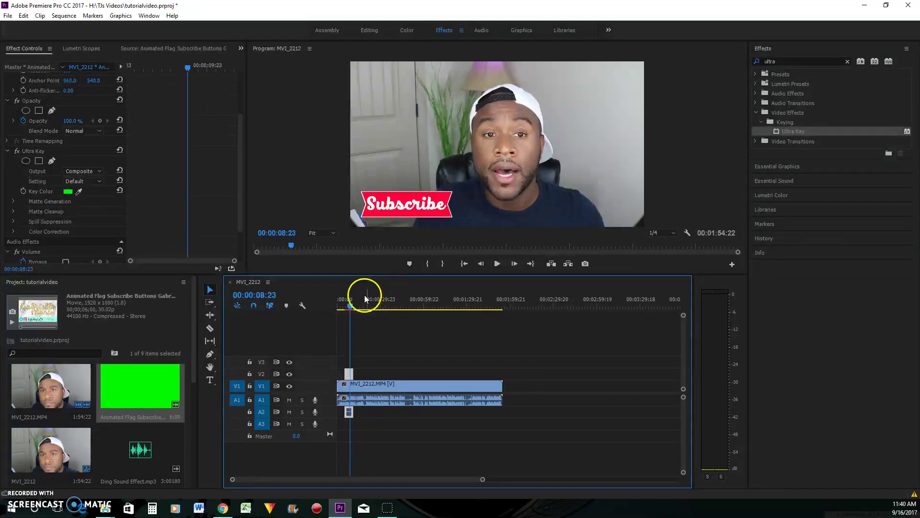
Play the Subscribe overlay section from 00:00:07:15 and stop at 00:00:09:22, where the button enlarges.
{"action": "left_click", "coordinate": [348, 307]}
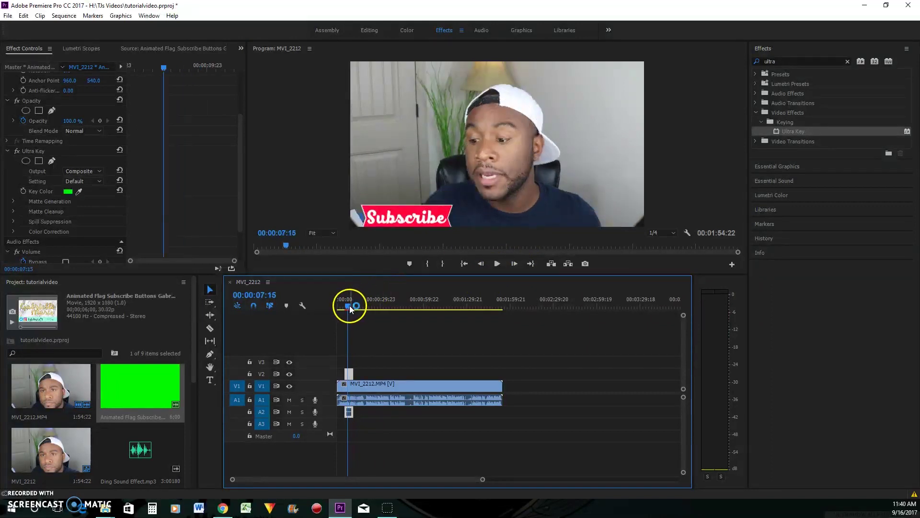
{"action": "left_click", "coordinate": [498, 264]}
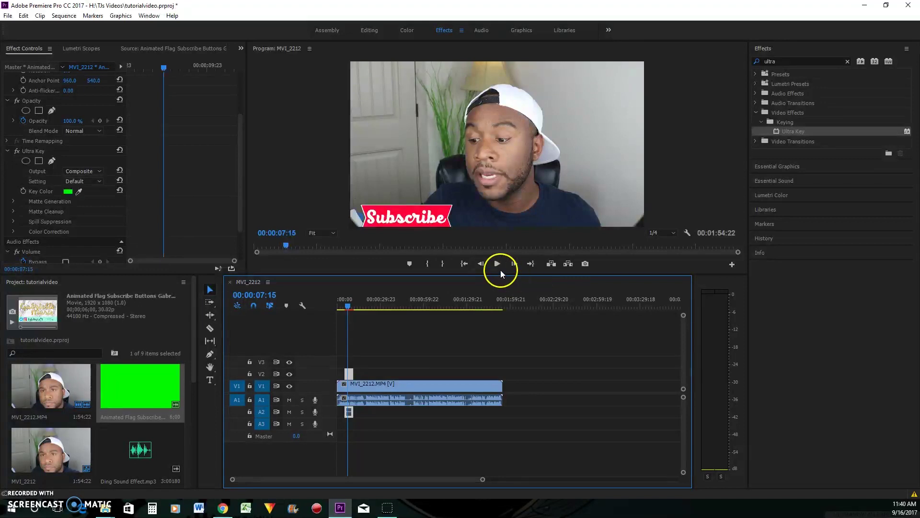
{"action": "left_click", "coordinate": [498, 264]}
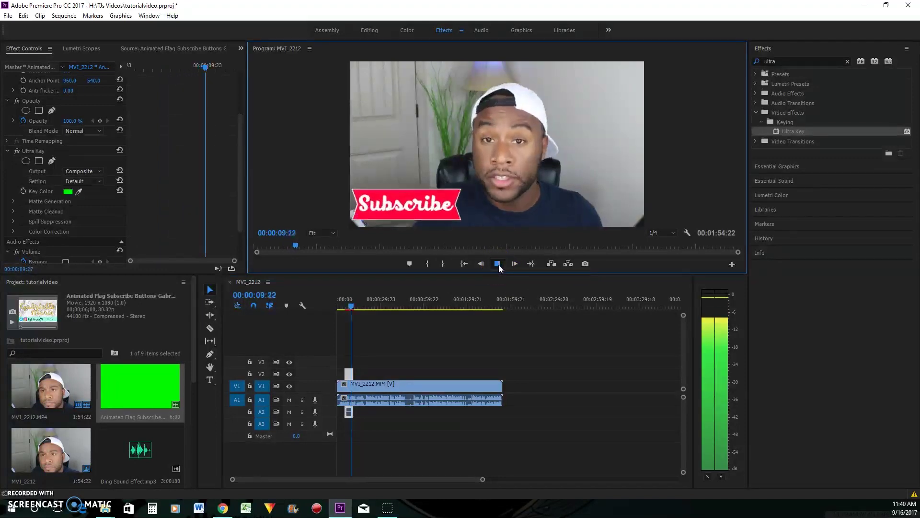
{"action": "left_click", "coordinate": [496, 266]}
{"action": "left_click", "coordinate": [482, 266]}
{"action": "left_click", "coordinate": [481, 267]}
{"action": "left_click", "coordinate": [515, 266]}
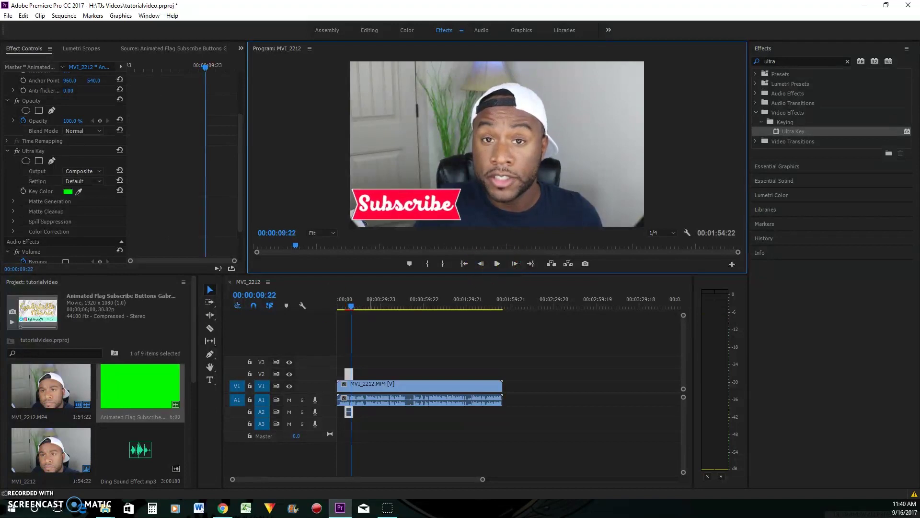
Place Ding Sound Effect.mp3 on track A2 under the Subscribe clip, starting just before 00:00:09:22.
{"action": "scroll", "coordinate": [118, 431], "scroll_direction": "down", "scroll_amount": 5}
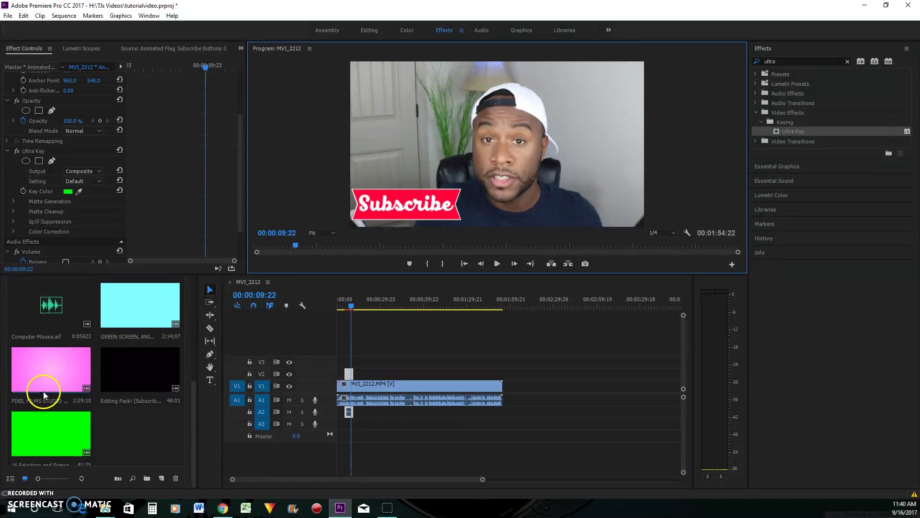
{"action": "scroll", "coordinate": [50, 387], "scroll_direction": "up", "scroll_amount": 5}
{"action": "left_click_drag", "start_coordinate": [131, 412], "coordinate": [353, 414]}
{"action": "left_click_drag", "start_coordinate": [483, 480], "coordinate": [380, 484]}
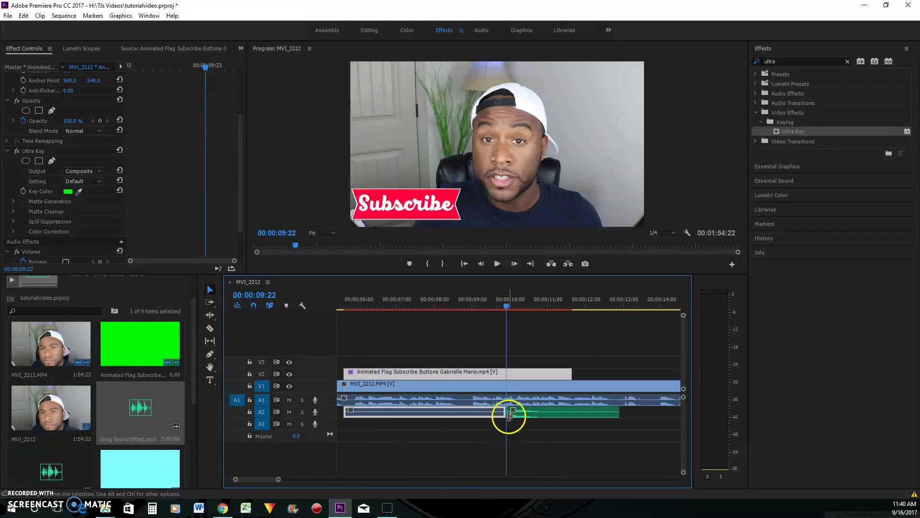
{"action": "left_click_drag", "start_coordinate": [547, 416], "coordinate": [542, 415]}
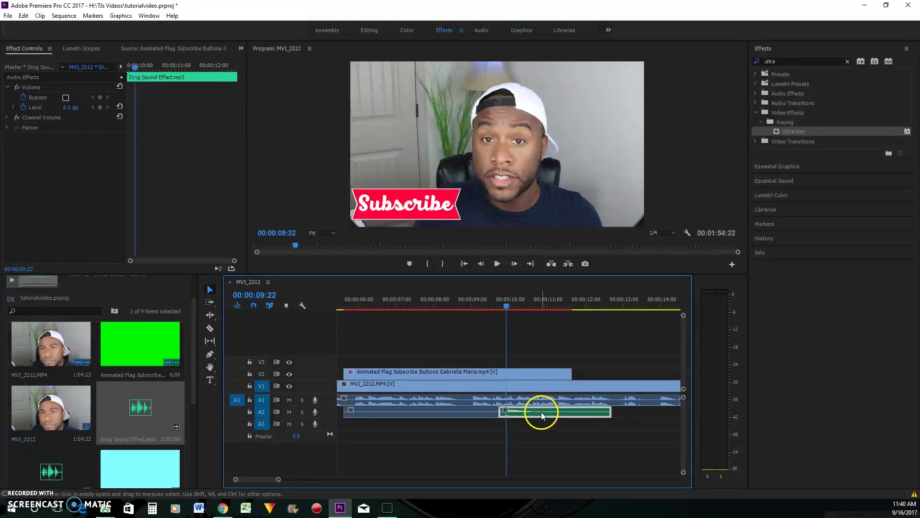
Play the Subscribe overlay from near its start to check the timing of the ding sound.
{"action": "left_click_drag", "start_coordinate": [506, 306], "coordinate": [371, 309]}
{"action": "left_click", "coordinate": [498, 263]}
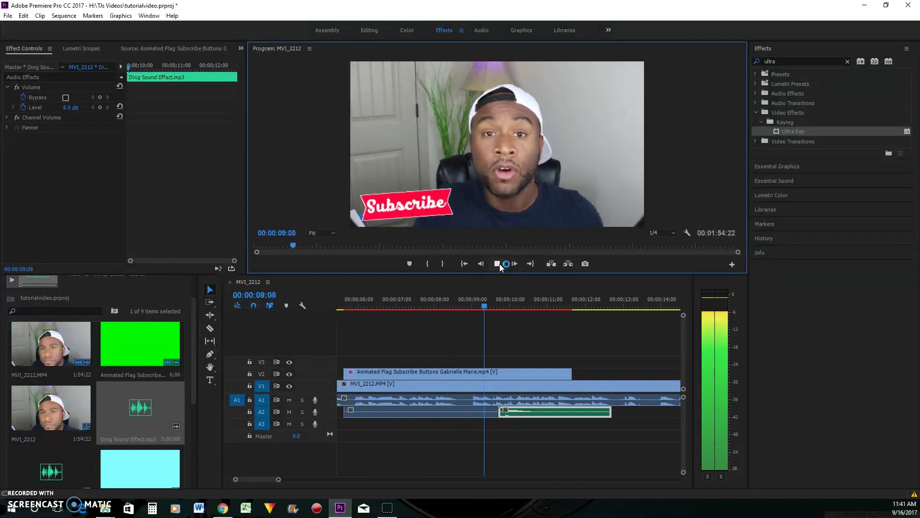
{"action": "left_click", "coordinate": [500, 264]}
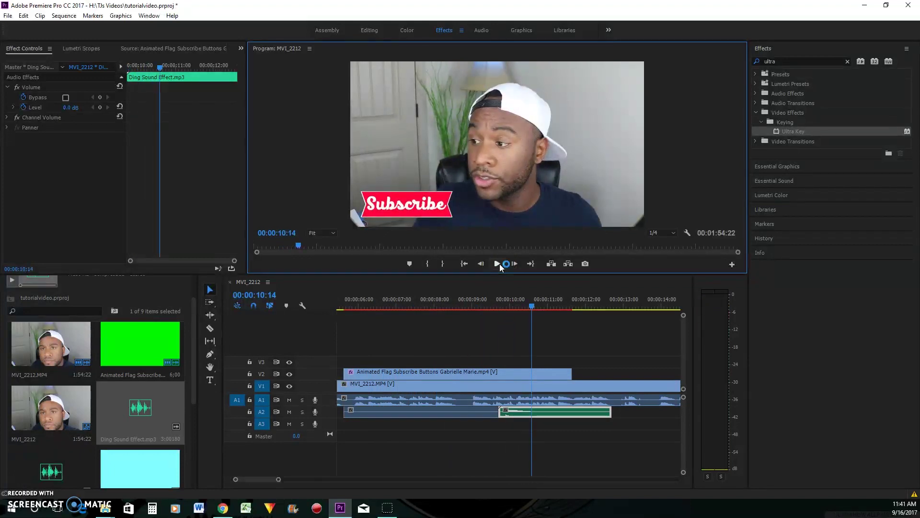
{"action": "left_click", "coordinate": [367, 306]}
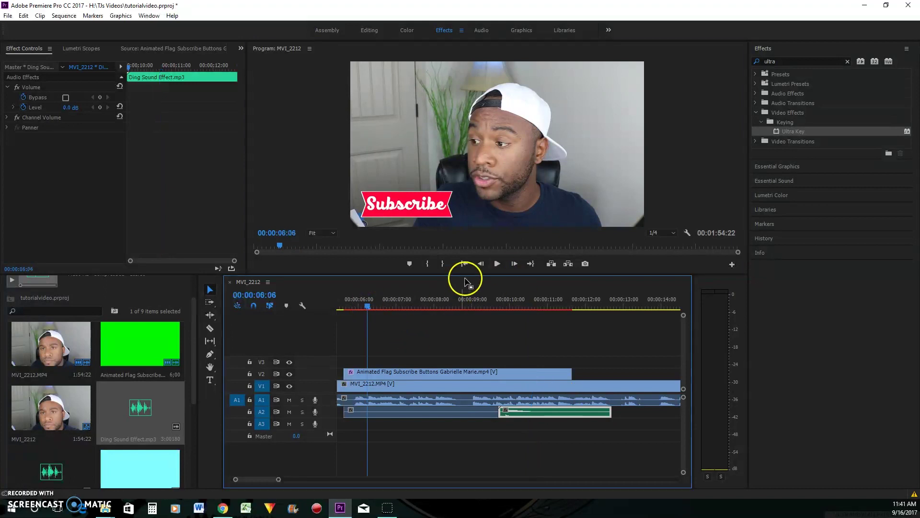
{"action": "left_click", "coordinate": [496, 264]}
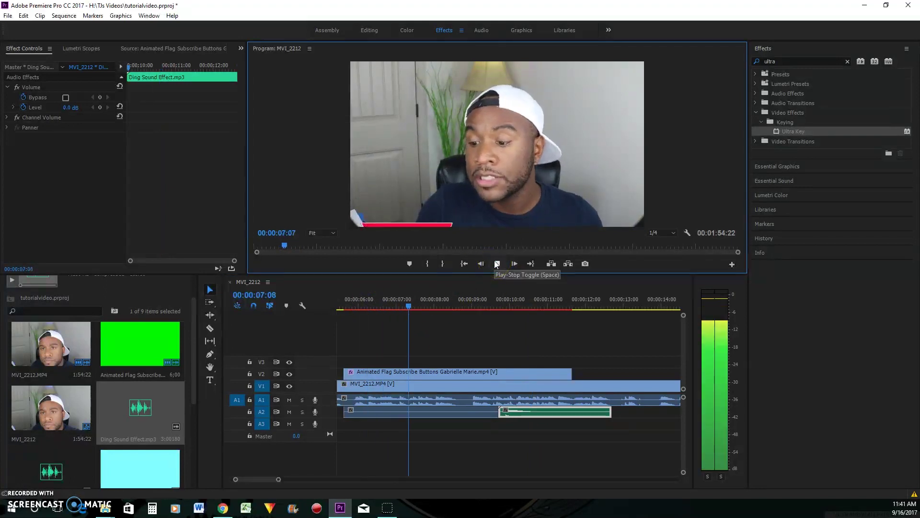
{"action": "left_click", "coordinate": [496, 264]}
{"action": "left_click", "coordinate": [497, 264]}
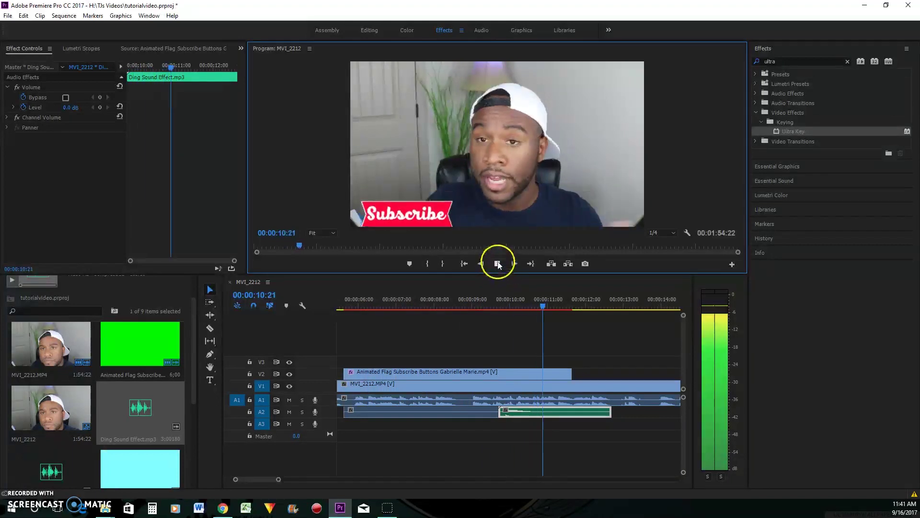
{"action": "left_click", "coordinate": [498, 264]}
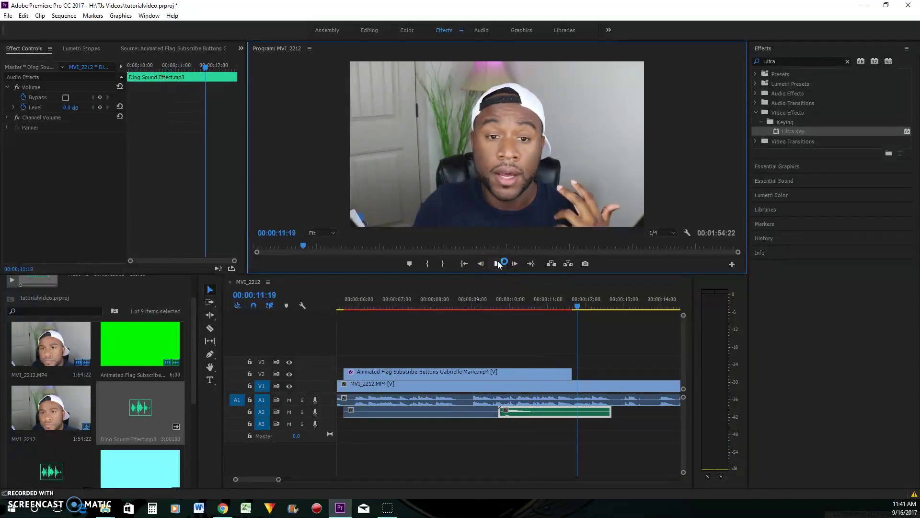
Move the sequence playhead beyond the Subscribe overlay to 00:00:15:09.
{"action": "scroll", "coordinate": [508, 370], "scroll_direction": "down", "scroll_amount": 3}
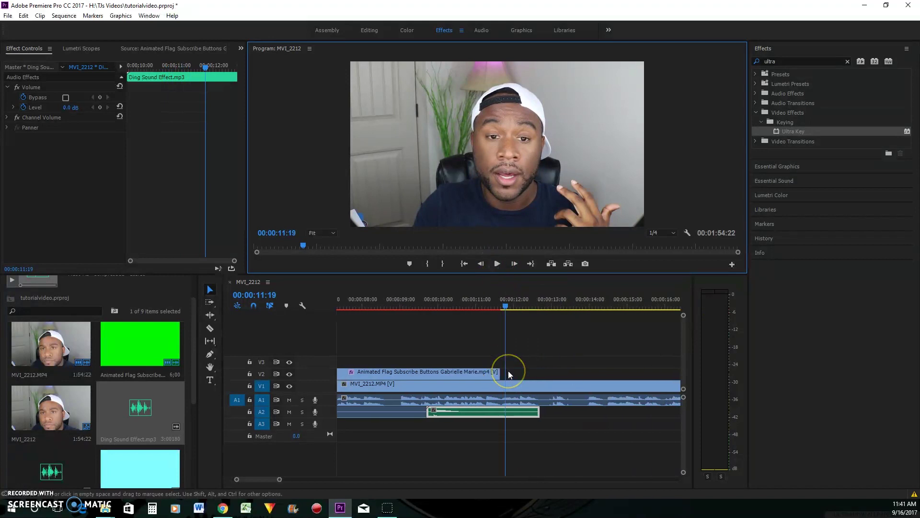
{"action": "scroll", "coordinate": [508, 371], "scroll_direction": "down", "scroll_amount": 1}
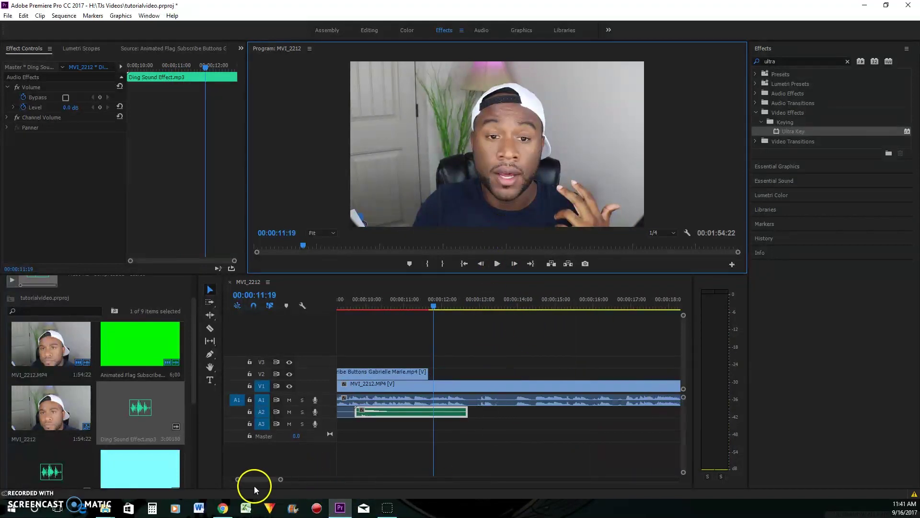
{"action": "left_click_drag", "start_coordinate": [279, 479], "coordinate": [320, 479]}
{"action": "left_click_drag", "start_coordinate": [459, 306], "coordinate": [495, 315]}
Open the ALISHA MARIE EDITING PACK clip in the source monitor and preview it from 00:01:14:19.
{"action": "scroll", "coordinate": [99, 397], "scroll_direction": "down", "scroll_amount": 5}
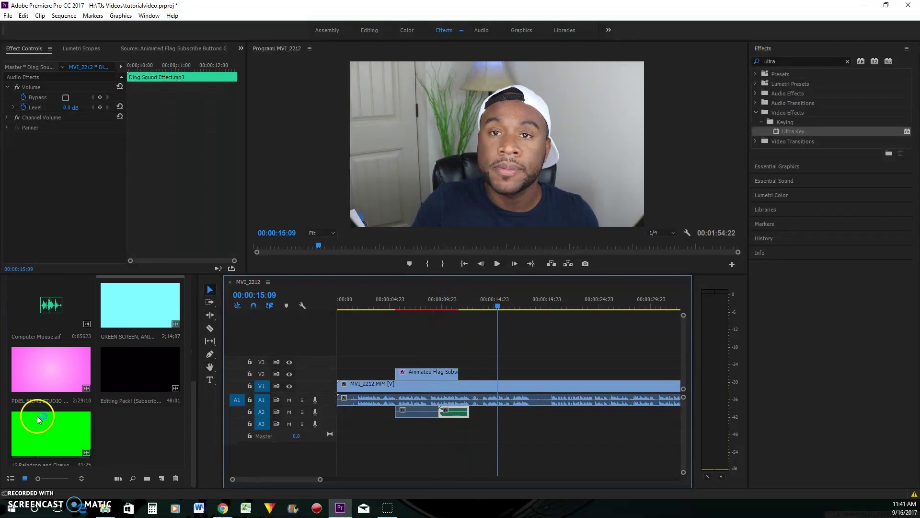
{"action": "double_click", "coordinate": [134, 367]}
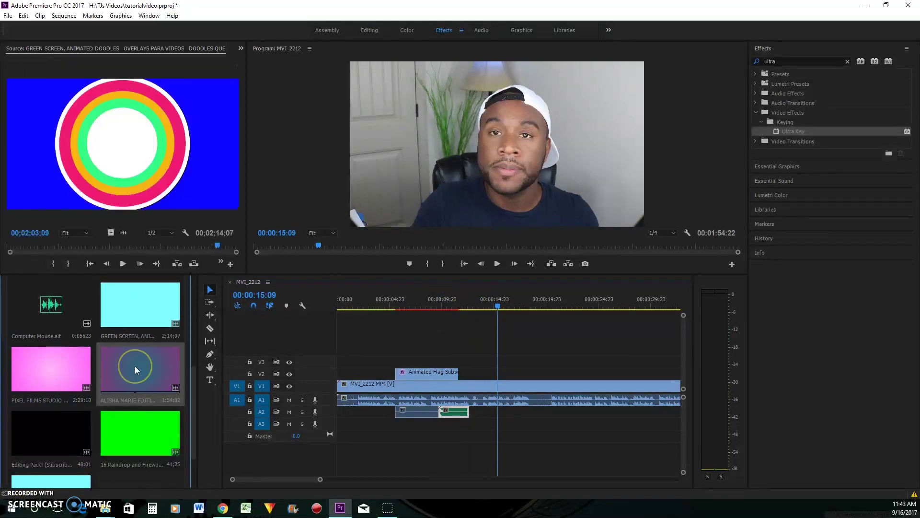
{"action": "left_click", "coordinate": [88, 203]}
{"action": "left_click_drag", "start_coordinate": [108, 246], "coordinate": [158, 252]}
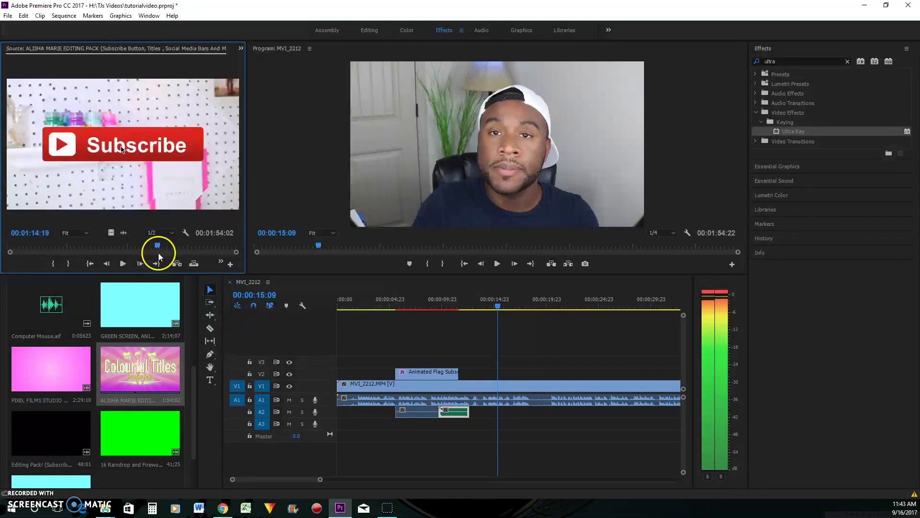
{"action": "left_click", "coordinate": [124, 263]}
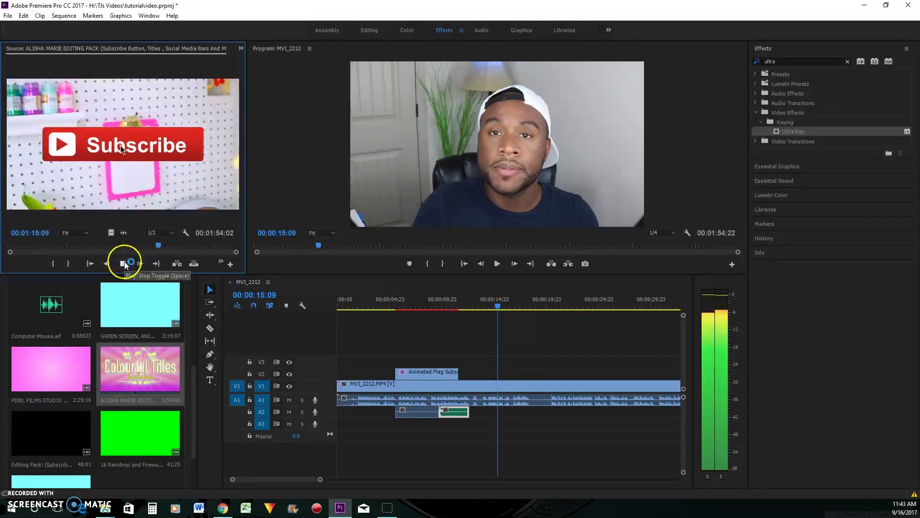
{"action": "left_click", "coordinate": [123, 263]}
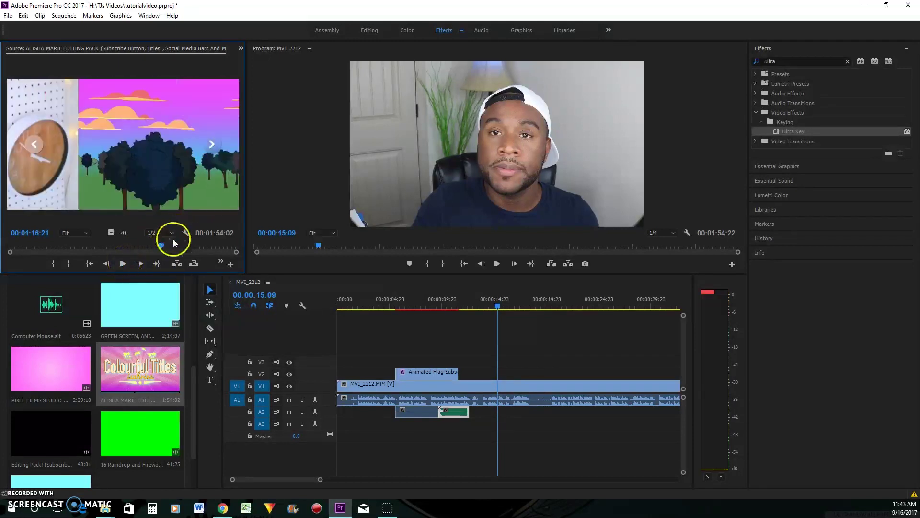
Mark the pack's social media bars from 00:01:21:11 to 00:01:26:14 and place that range on V2 after the Subscribe clip.
{"action": "left_click_drag", "start_coordinate": [160, 246], "coordinate": [168, 247]}
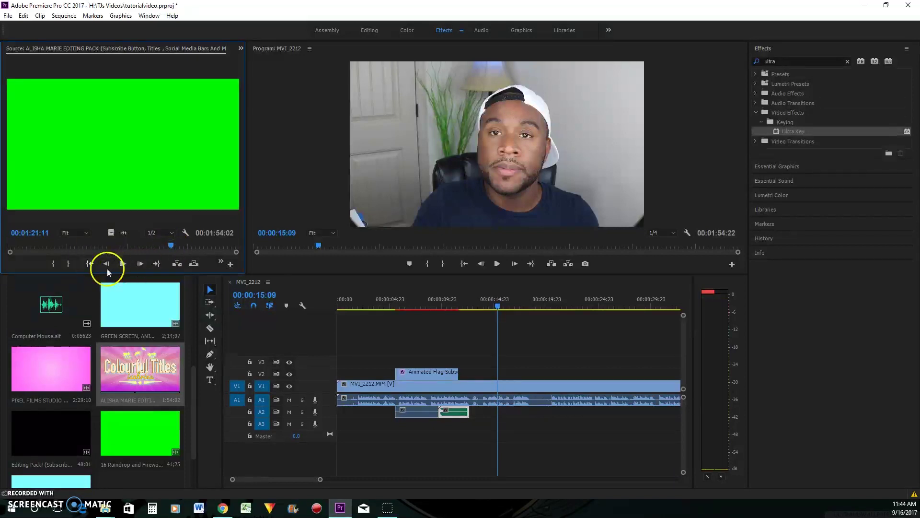
{"action": "left_click", "coordinate": [53, 263]}
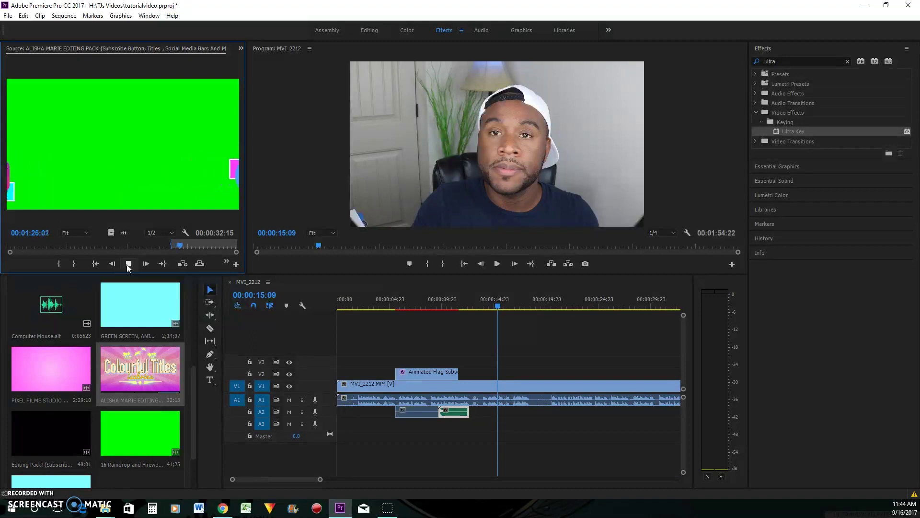
{"action": "left_click", "coordinate": [74, 264]}
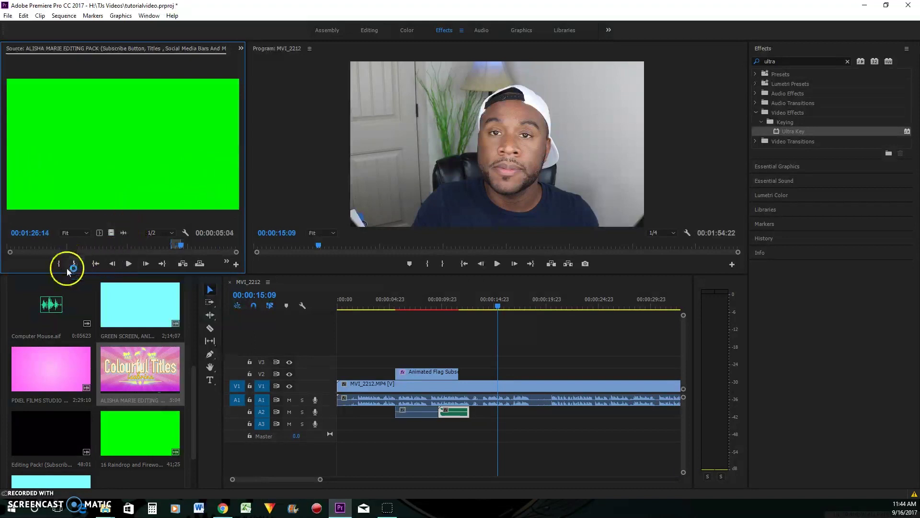
{"action": "left_click_drag", "start_coordinate": [144, 381], "coordinate": [474, 373]}
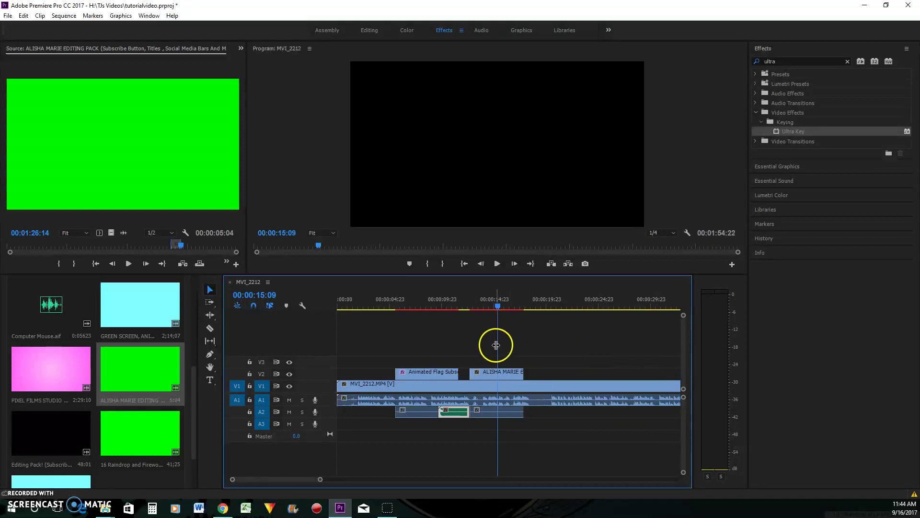
Scale the social media bars clip on V2 to 152 so it fills the frame, with the playhead at 00:00:13:02.
{"action": "left_click_drag", "start_coordinate": [496, 307], "coordinate": [473, 307]}
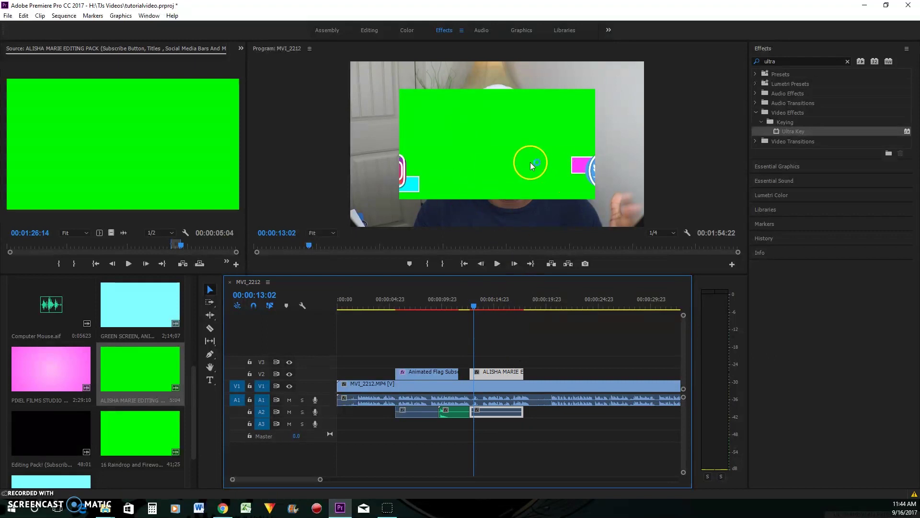
{"action": "left_click", "coordinate": [242, 48]}
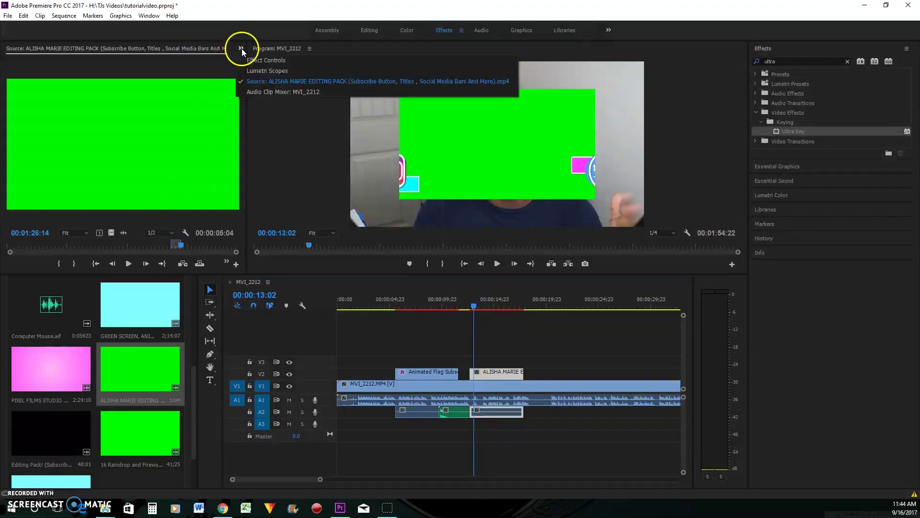
{"action": "left_click", "coordinate": [251, 61]}
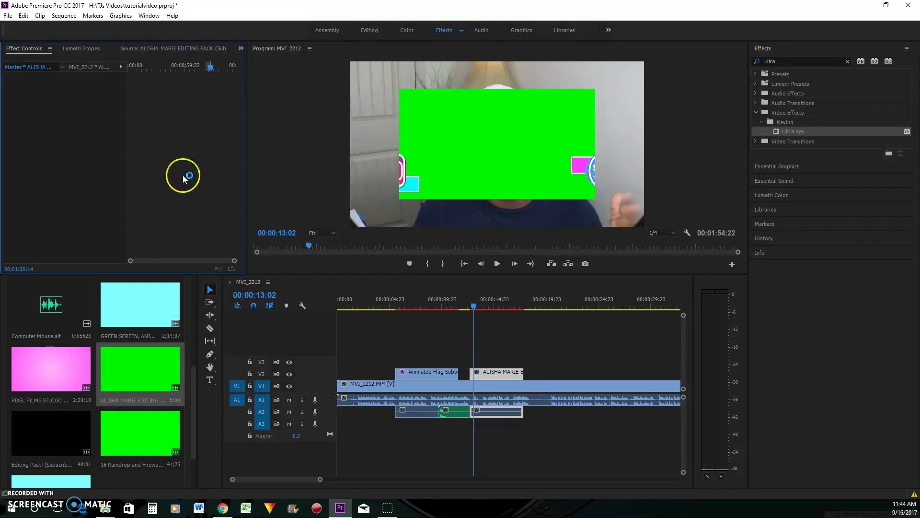
{"action": "left_click", "coordinate": [241, 48]}
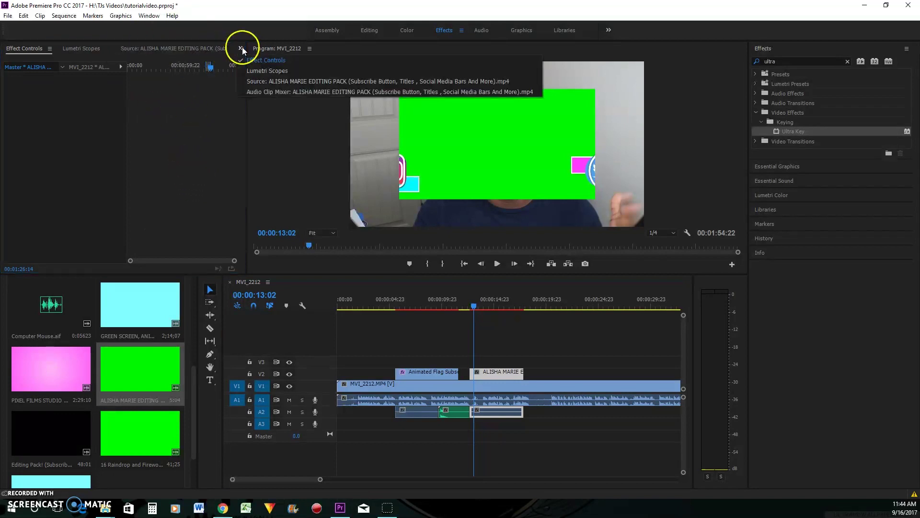
{"action": "left_click", "coordinate": [484, 371]}
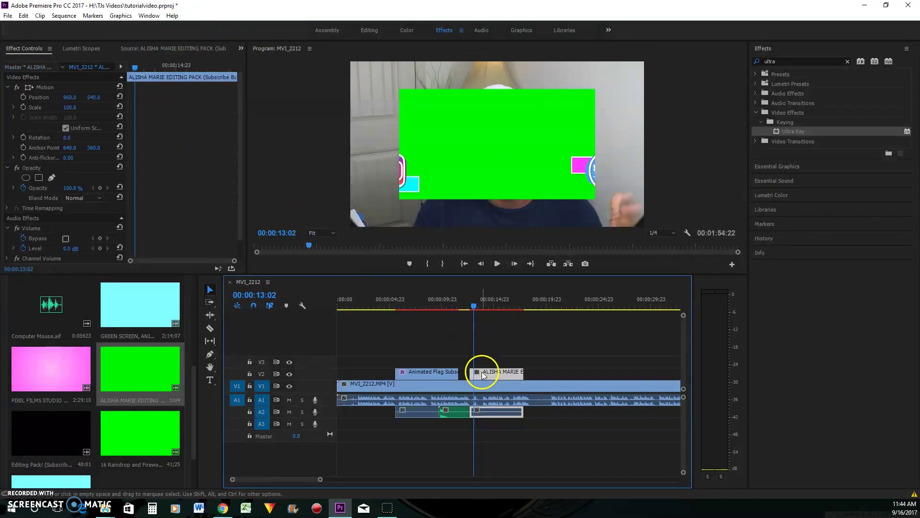
{"action": "left_click_drag", "start_coordinate": [69, 108], "coordinate": [96, 108]}
{"action": "left_click", "coordinate": [74, 108]}
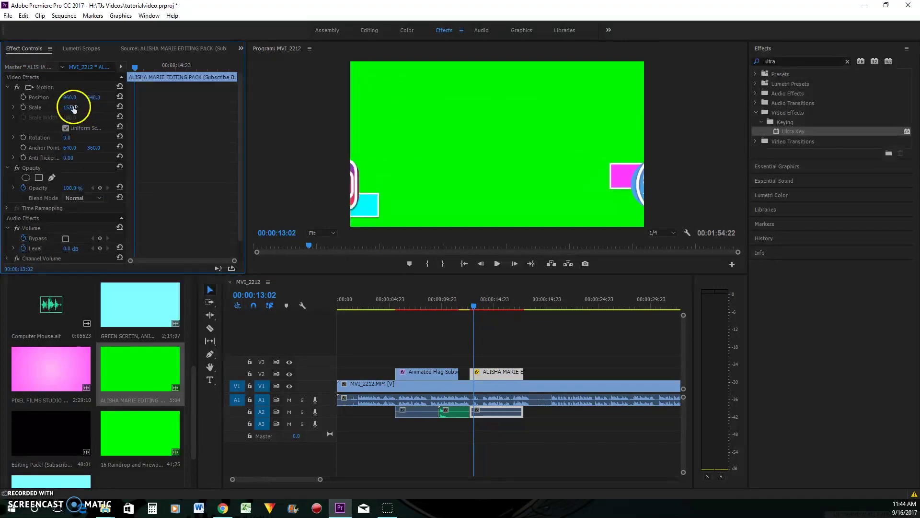
Apply Ultra Key to the social media bars clip and sample its green background as the key color.
{"action": "left_click_drag", "start_coordinate": [821, 133], "coordinate": [497, 375]}
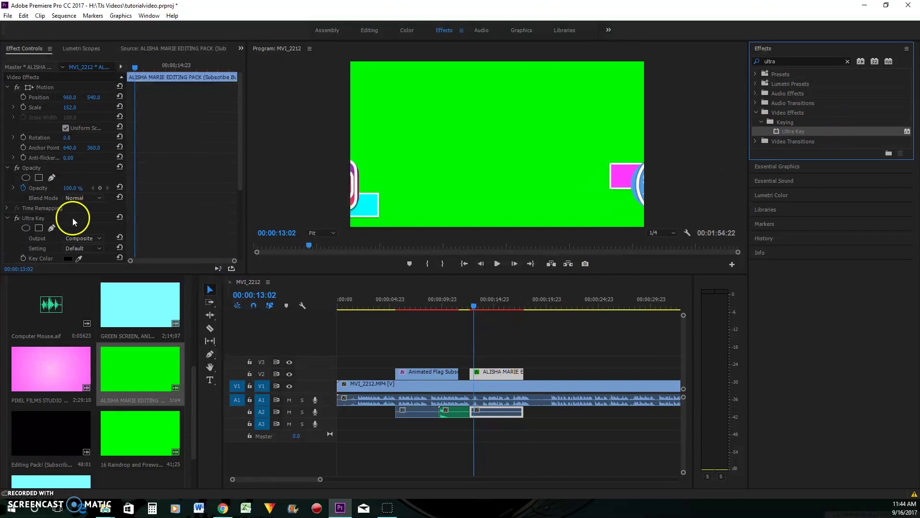
{"action": "left_click", "coordinate": [78, 258]}
{"action": "left_click", "coordinate": [522, 146]}
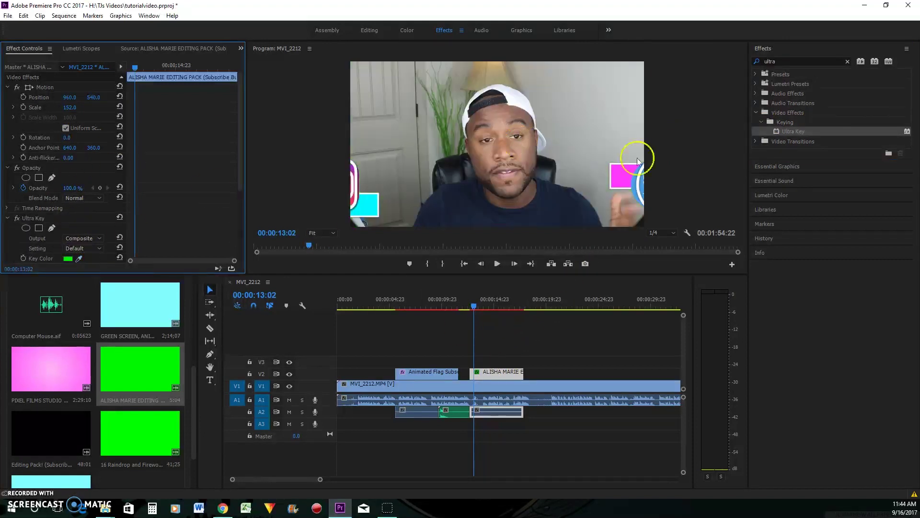
Play the keyed social media bars over the footage, stop, and return the playhead to 00:00:13:20.
{"action": "left_click", "coordinate": [498, 264]}
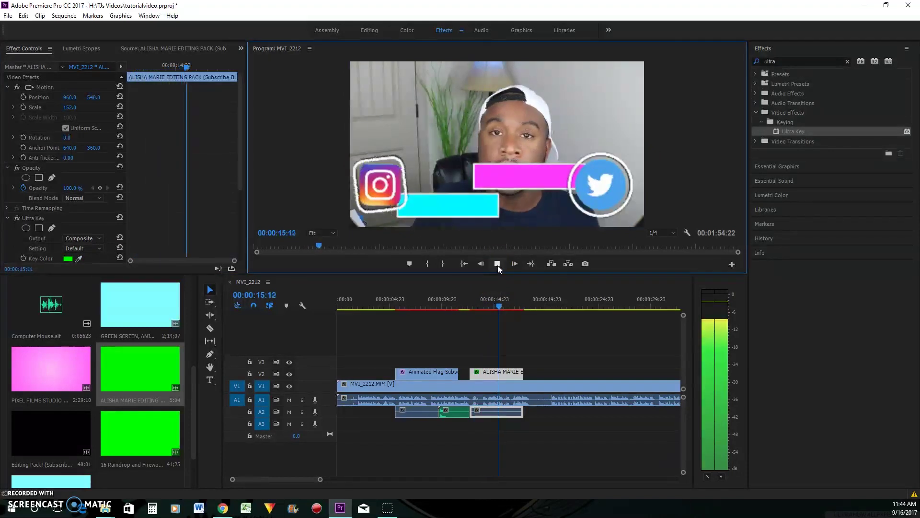
{"action": "left_click", "coordinate": [498, 264]}
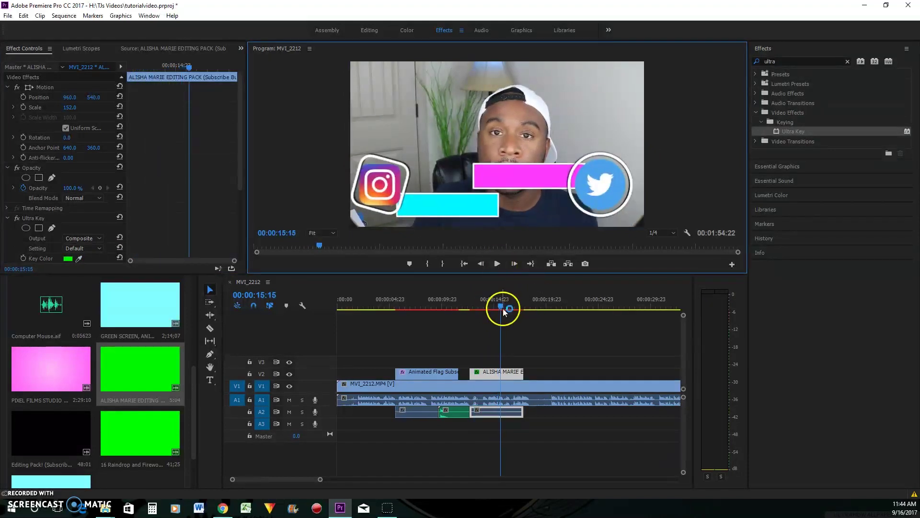
{"action": "left_click_drag", "start_coordinate": [503, 304], "coordinate": [483, 303]}
{"action": "left_click", "coordinate": [108, 68]}
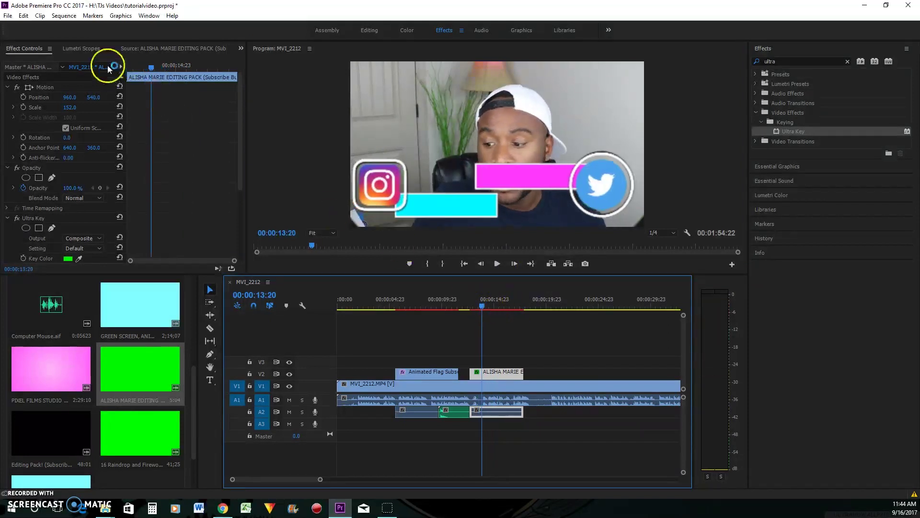
Create a new 1920 x 1080 legacy title named Title 01 and reposition its editor window to show the whole canvas.
{"action": "left_click", "coordinate": [9, 17]}
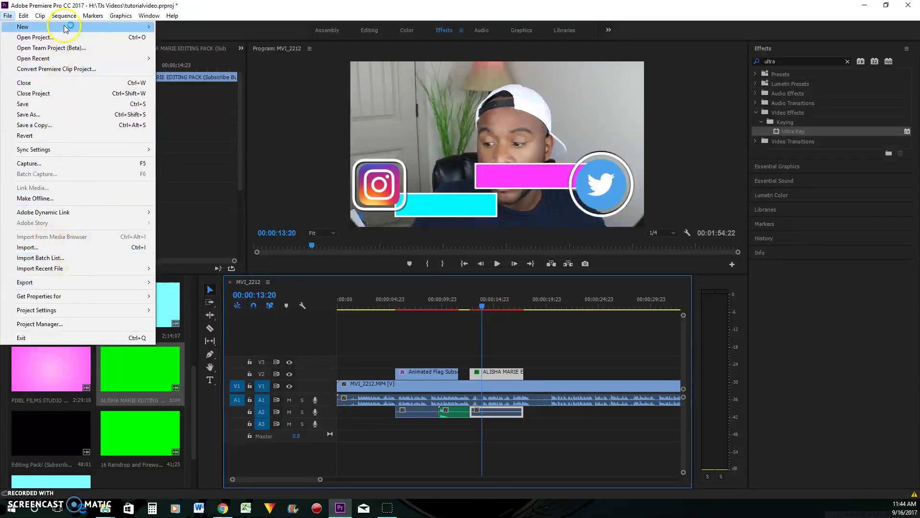
{"action": "mouse_move", "coordinate": [68, 27]}
{"action": "left_click", "coordinate": [200, 110]}
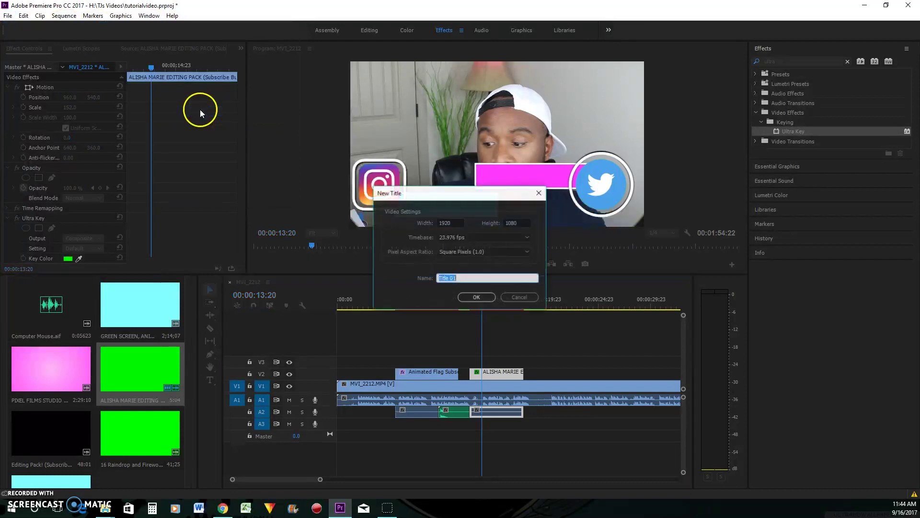
{"action": "left_click", "coordinate": [477, 297]}
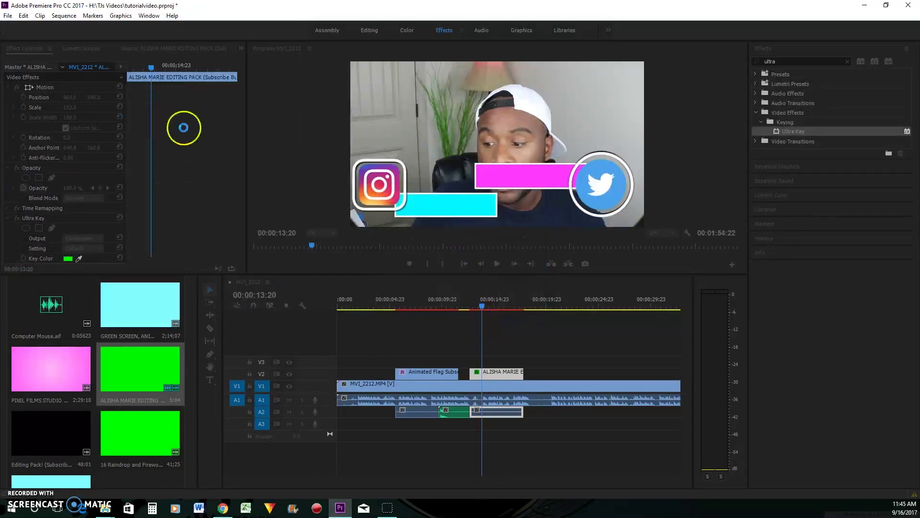
{"action": "left_click_drag", "start_coordinate": [188, 131], "coordinate": [576, 57]}
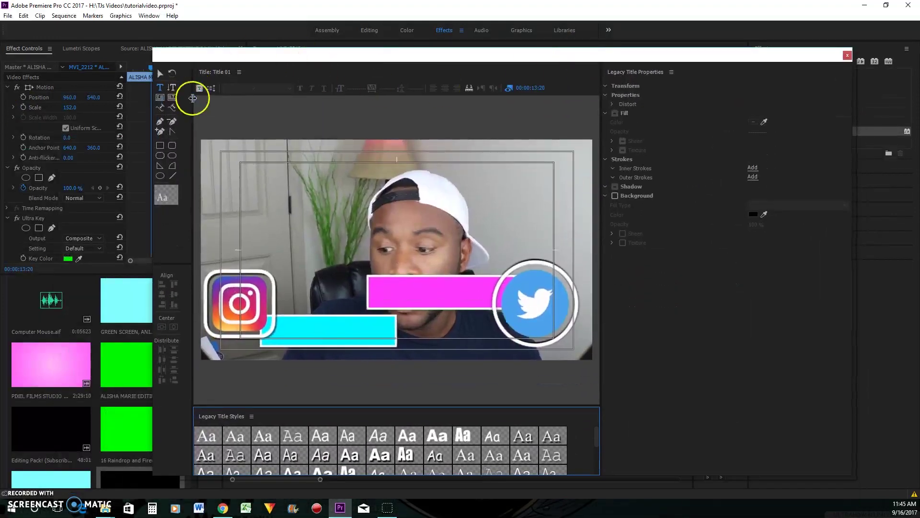
Add the Instagram handle as text on the cyan bar and give it a shadow with 100% opacity.
{"action": "left_click", "coordinate": [286, 331]}
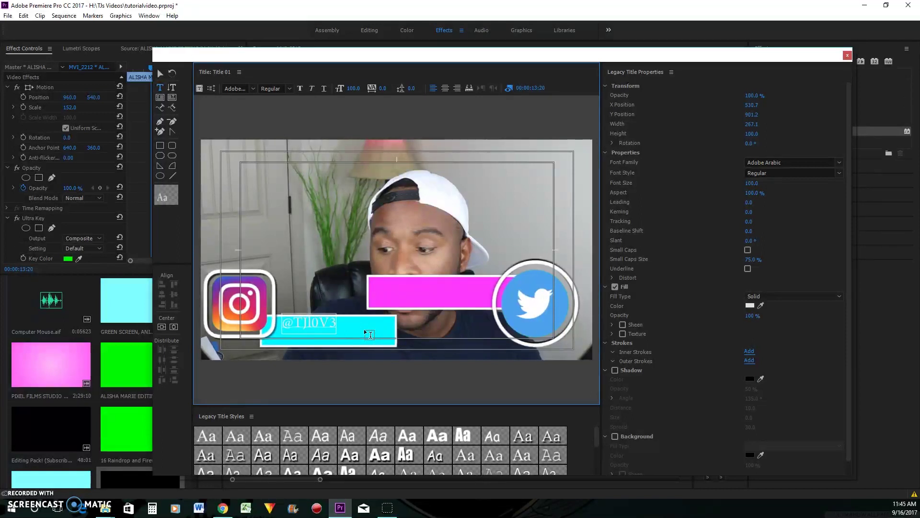
{"action": "type", "text": "ADY"}
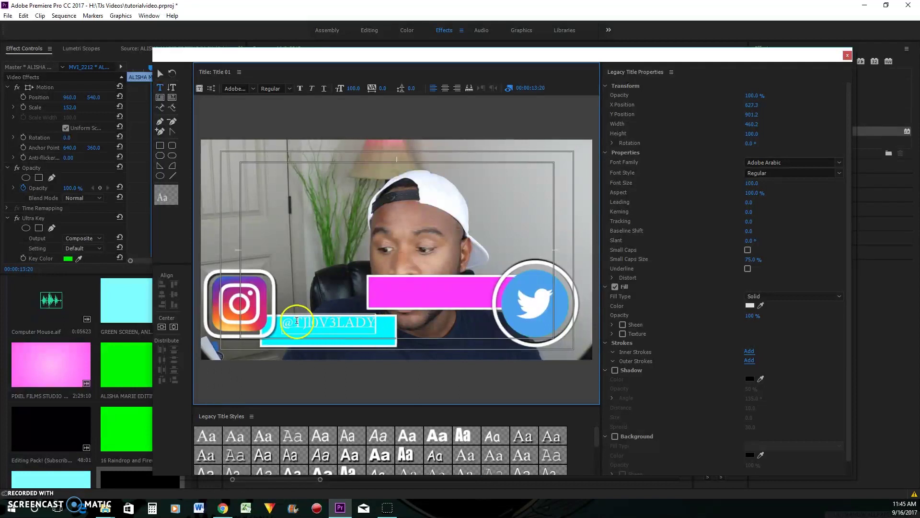
{"action": "left_click", "coordinate": [275, 320], "text": "shift"}
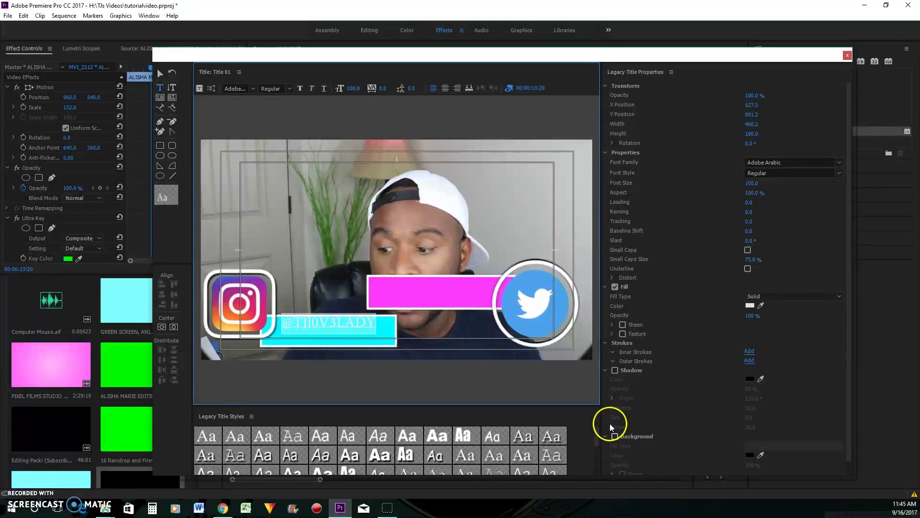
{"action": "left_click", "coordinate": [615, 370]}
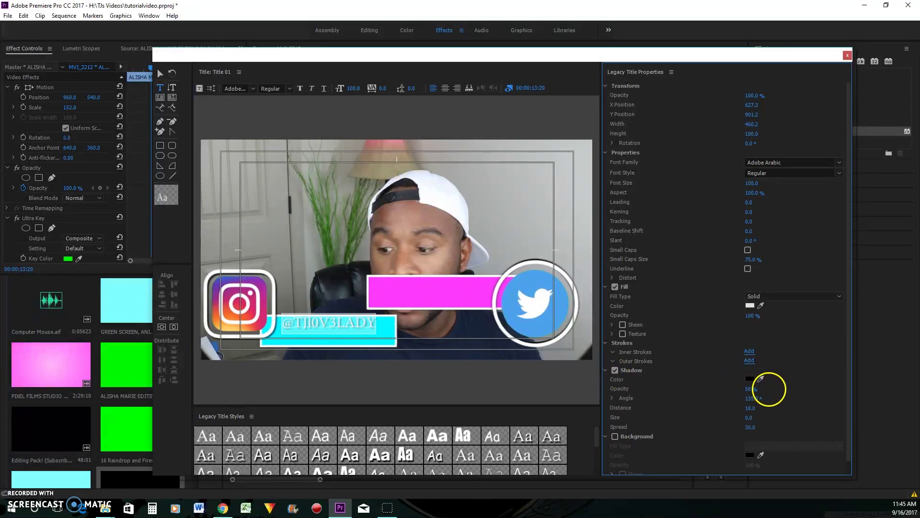
{"action": "left_click_drag", "start_coordinate": [750, 388], "coordinate": [756, 388]}
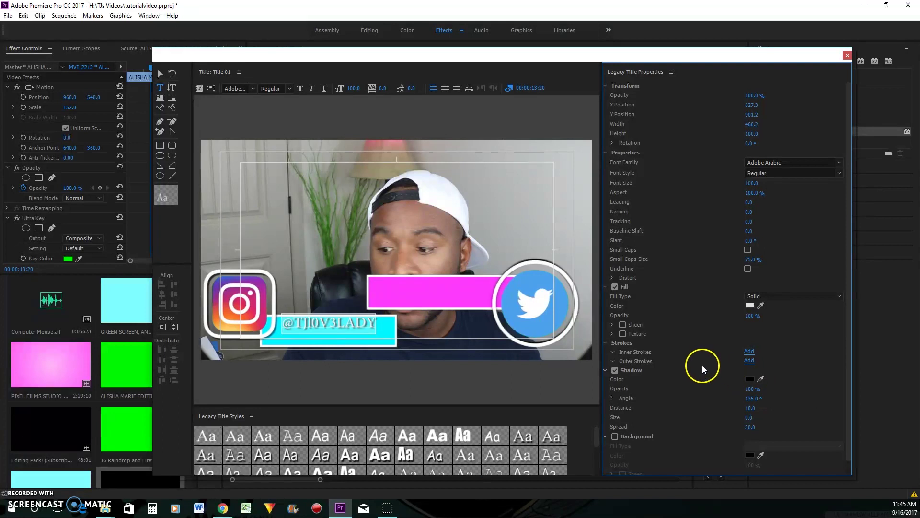
Move and enlarge the Instagram handle to about 608 x 149 so it fills the cyan bar.
{"action": "left_click", "coordinate": [159, 75]}
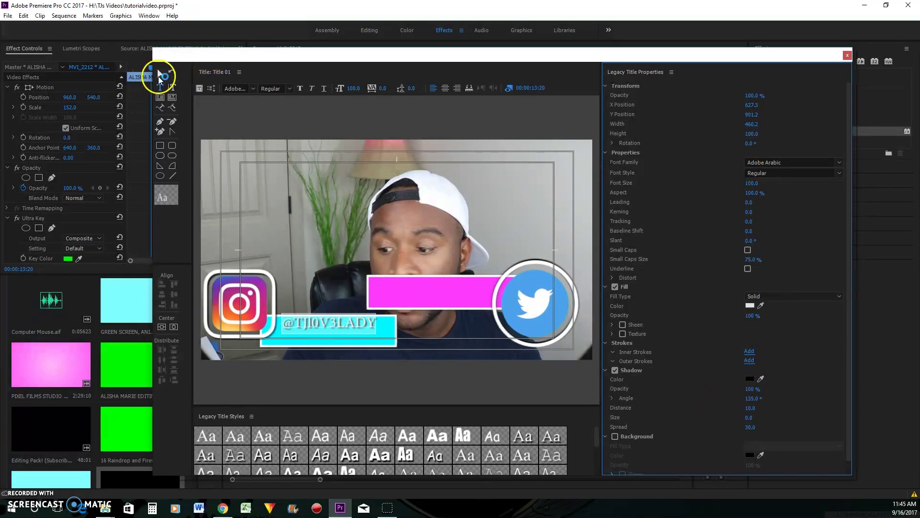
{"action": "left_click_drag", "start_coordinate": [328, 322], "coordinate": [389, 349]}
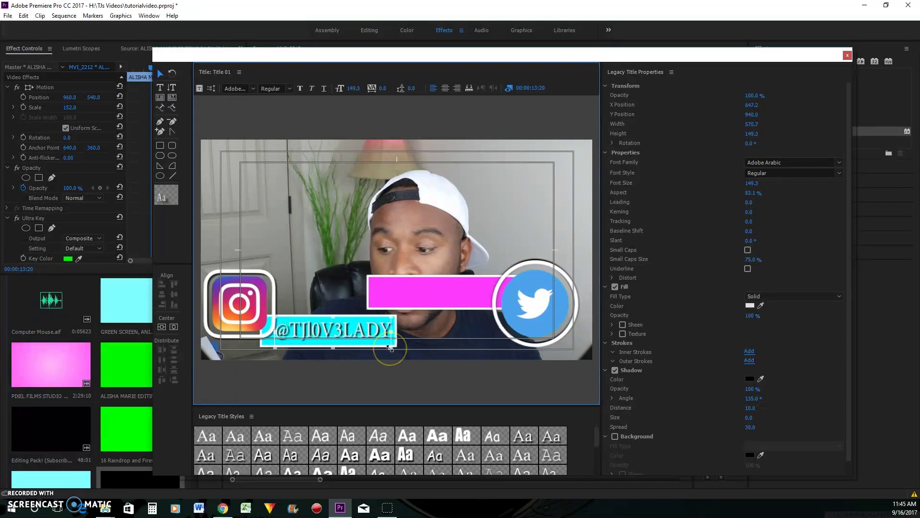
{"action": "left_click", "coordinate": [382, 349]}
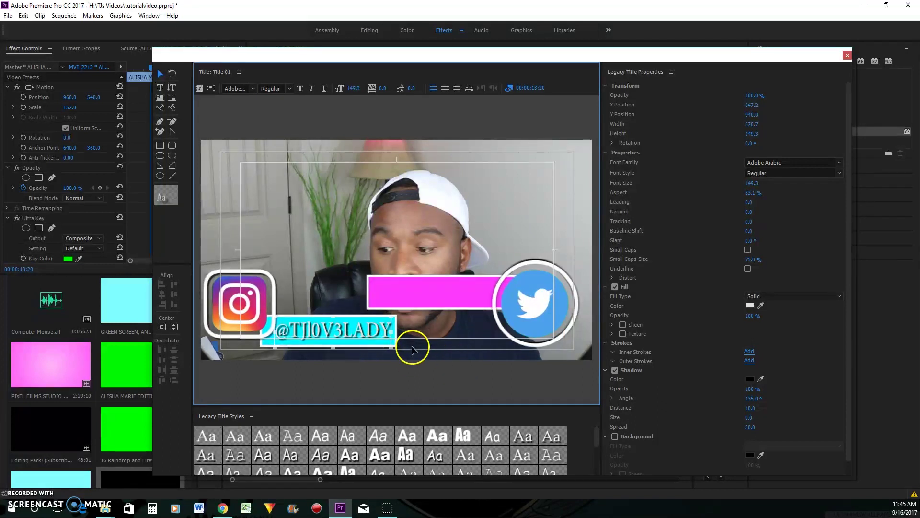
{"action": "left_click_drag", "start_coordinate": [391, 330], "coordinate": [398, 331]}
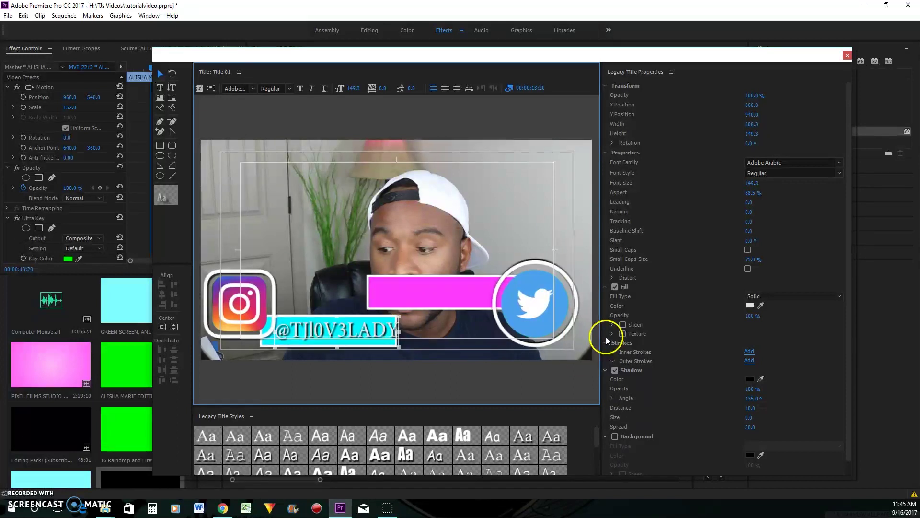
{"action": "left_click", "coordinate": [336, 229]}
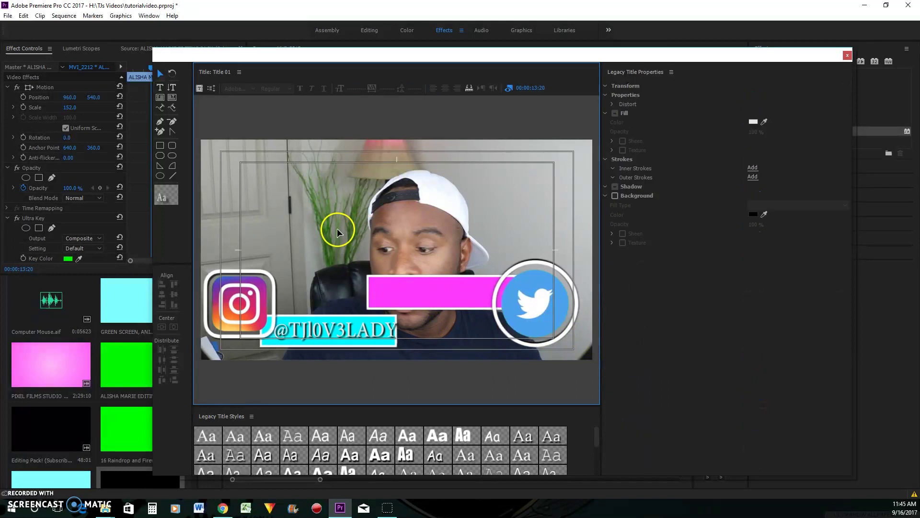
{"action": "left_click", "coordinate": [159, 87]}
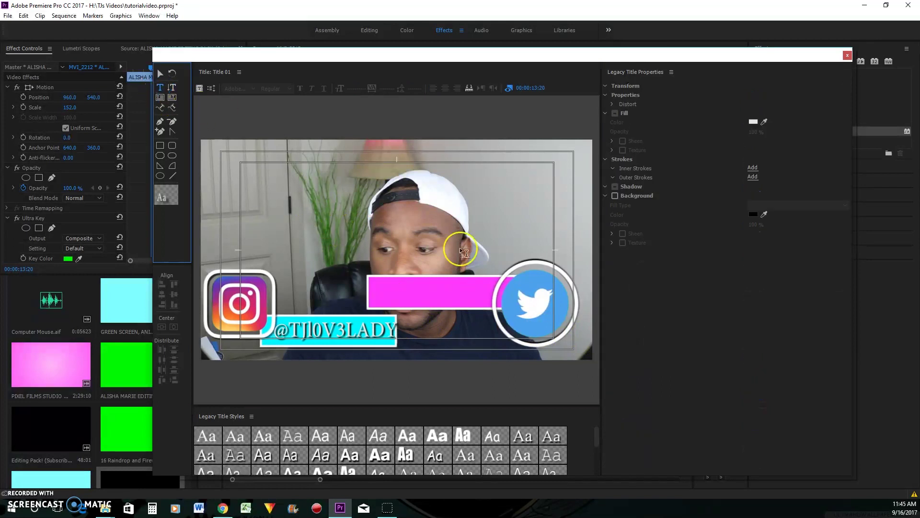
{"action": "left_click", "coordinate": [381, 290]}
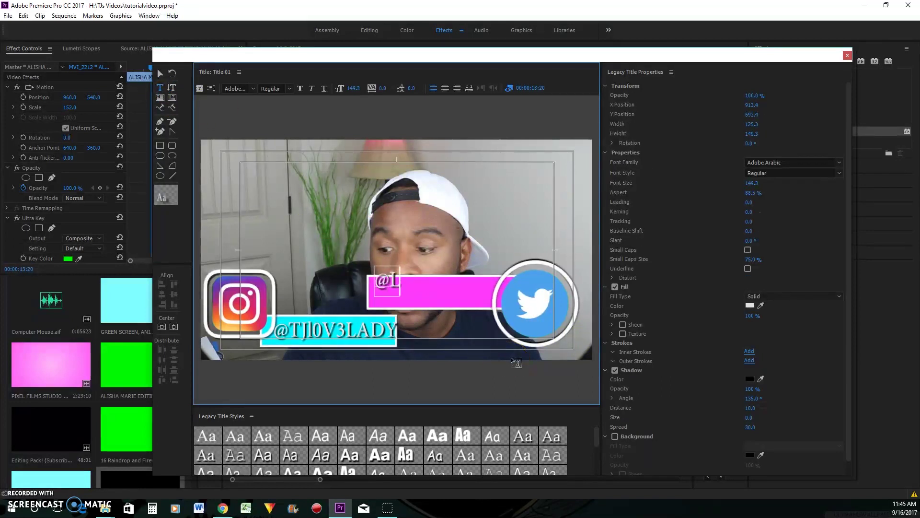
{"action": "type", "text": "@LifeScope"}
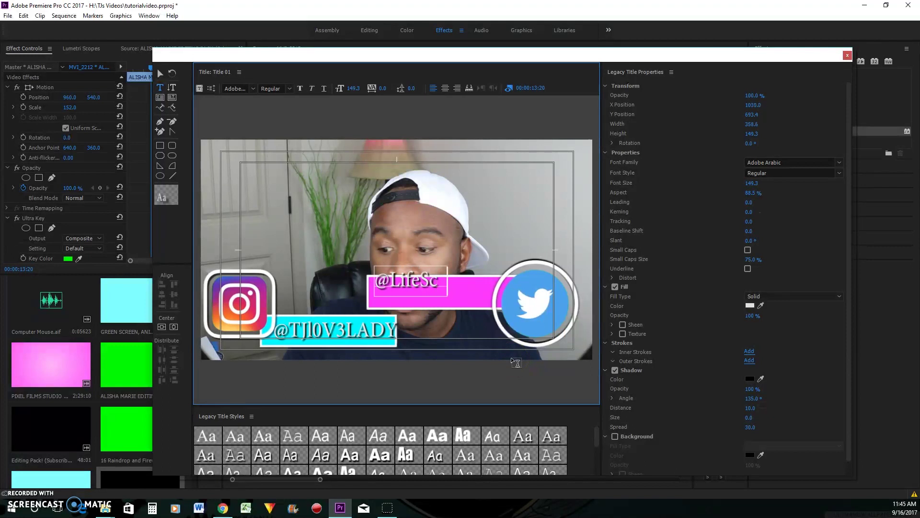
{"action": "type", "text": "g"}
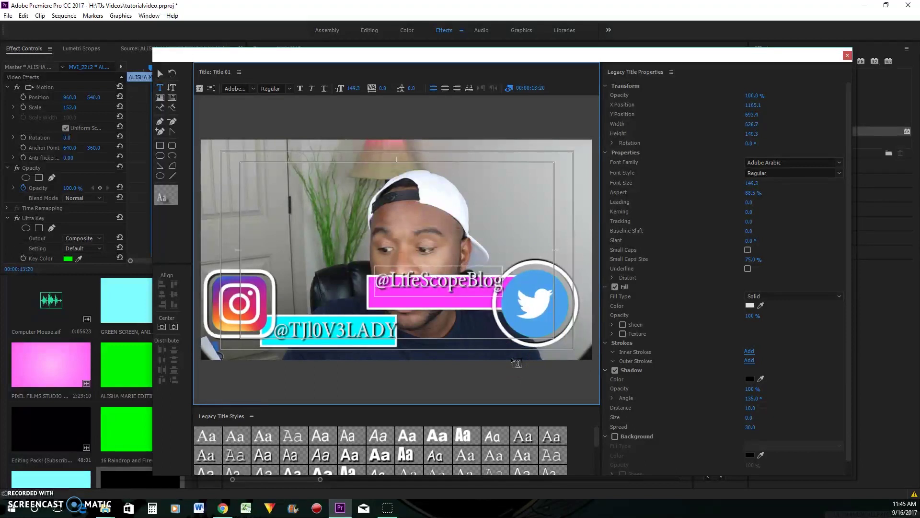
{"action": "left_click", "coordinate": [159, 73]}
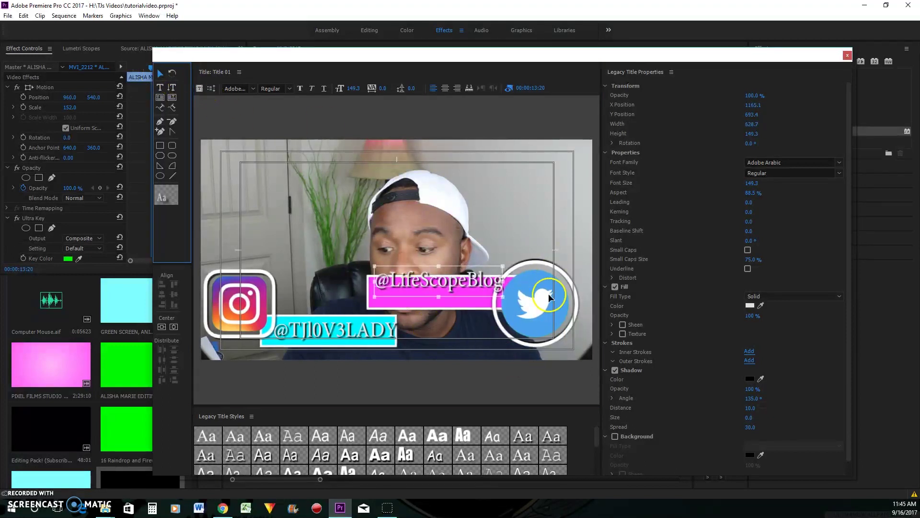
{"action": "left_click_drag", "start_coordinate": [434, 283], "coordinate": [433, 295]}
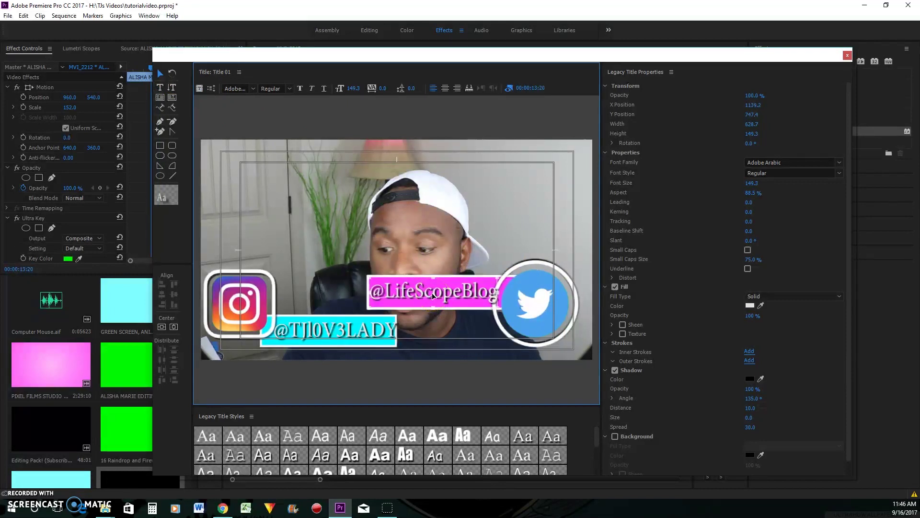
{"action": "left_click", "coordinate": [462, 245]}
Close the title editor, place Title 01 on V3 above the social media bars clip, and extend its start back to 00:00:13:07.
{"action": "left_click", "coordinate": [848, 56]}
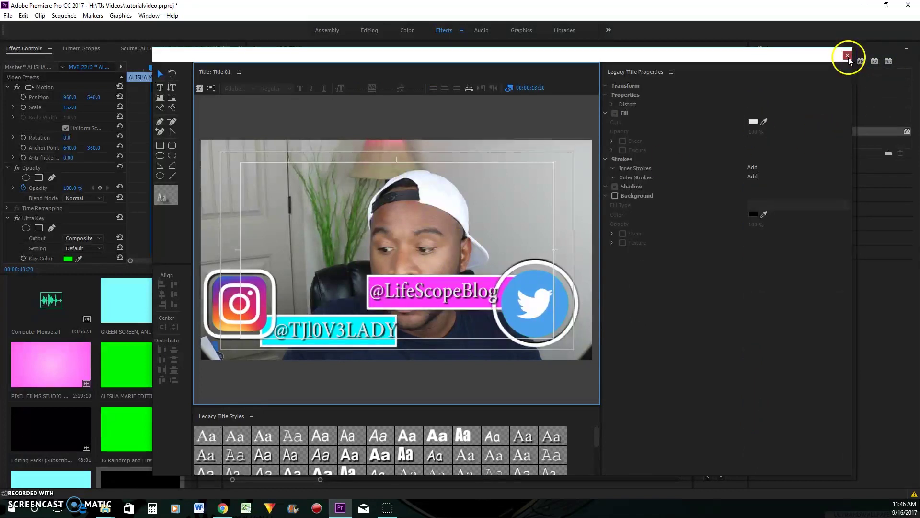
{"action": "scroll", "coordinate": [70, 332], "scroll_direction": "down", "scroll_amount": 2}
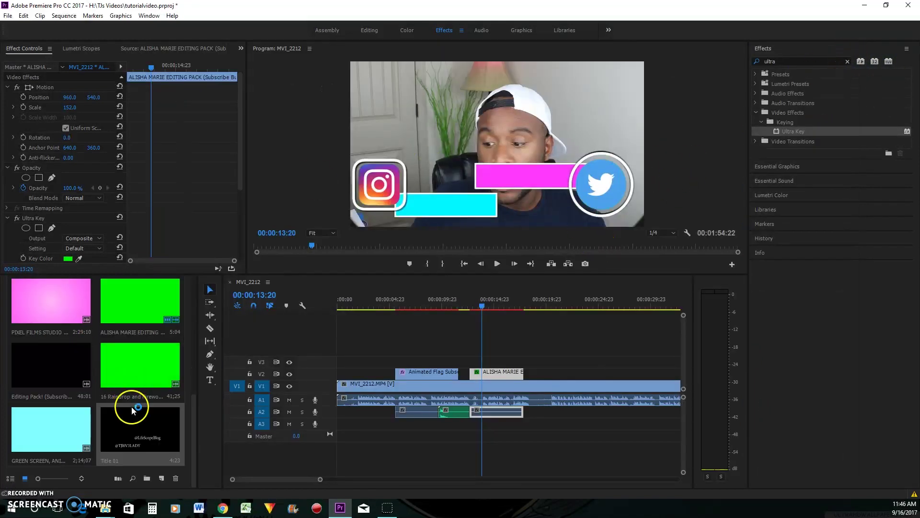
{"action": "left_click_drag", "start_coordinate": [131, 437], "coordinate": [523, 352]}
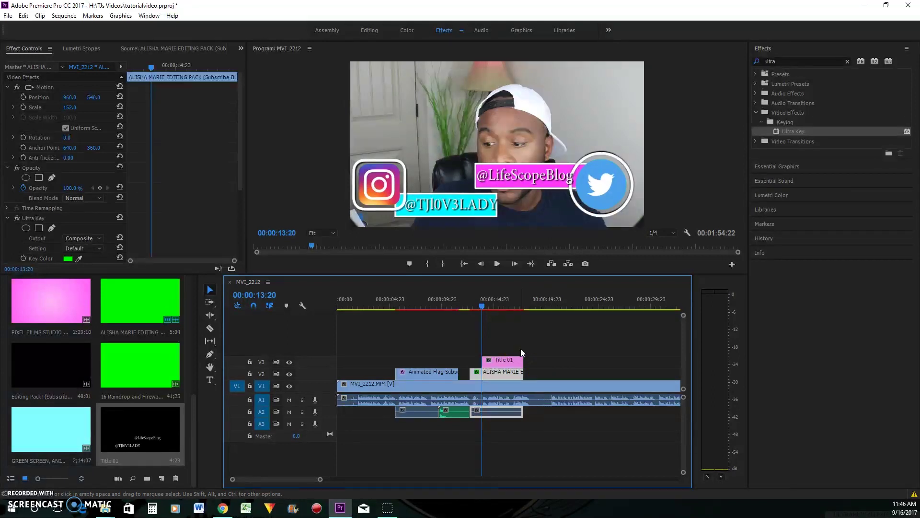
{"action": "left_click", "coordinate": [561, 349]}
{"action": "left_click", "coordinate": [501, 361]}
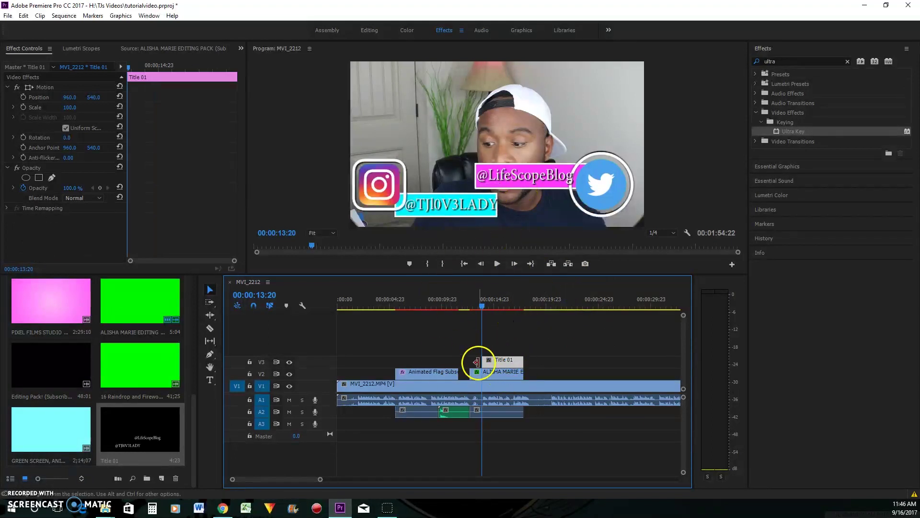
{"action": "left_click_drag", "start_coordinate": [481, 362], "coordinate": [478, 362]}
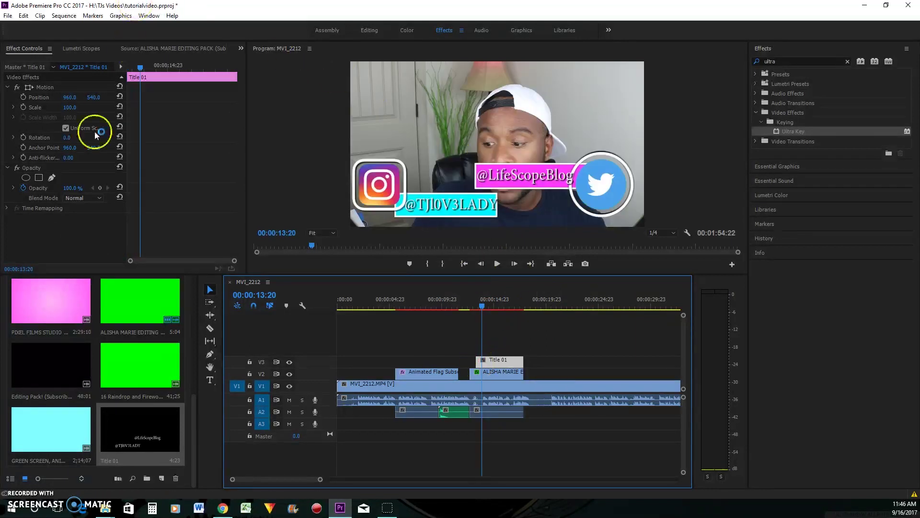
Add opacity, scale and position keyframes to Title 01 at 00:00:13:20.
{"action": "left_click", "coordinate": [99, 188]}
{"action": "left_click", "coordinate": [23, 108]}
{"action": "left_click", "coordinate": [24, 98]}
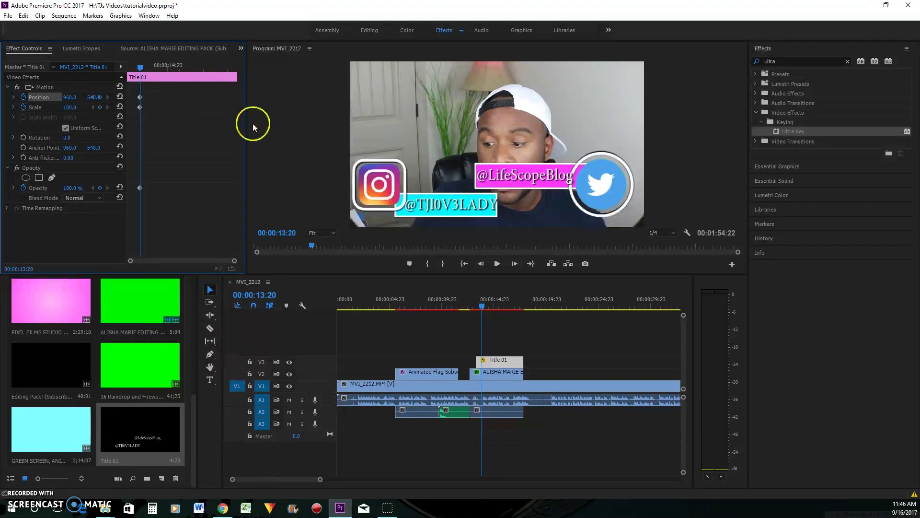
Set Title 01's opacity to 0% at its first frame, 00:00:13:07, so the text fades in.
{"action": "left_click_drag", "start_coordinate": [140, 67], "coordinate": [119, 64]}
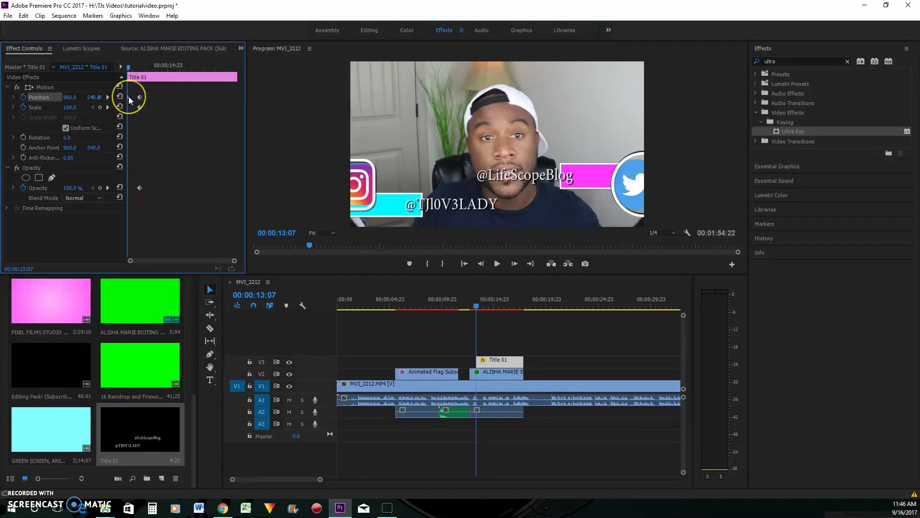
{"action": "left_click", "coordinate": [110, 166]}
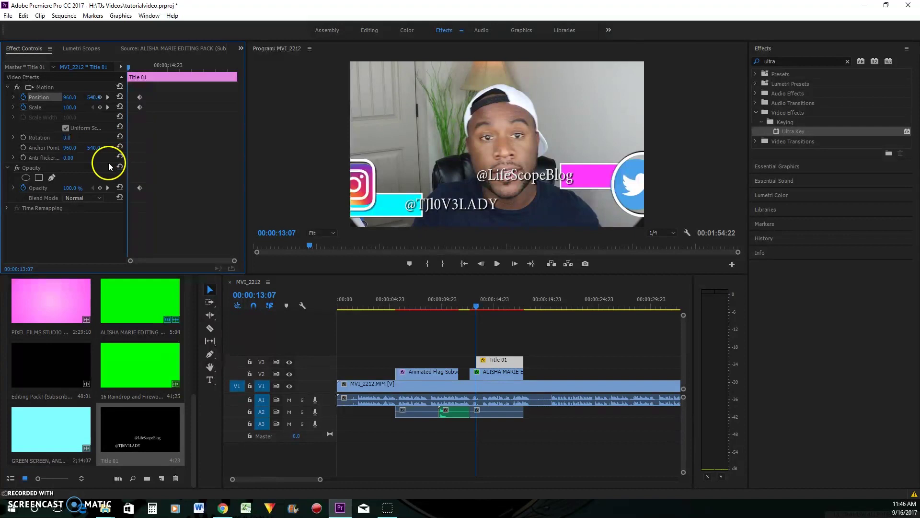
{"action": "left_click_drag", "start_coordinate": [90, 192], "coordinate": [58, 187]}
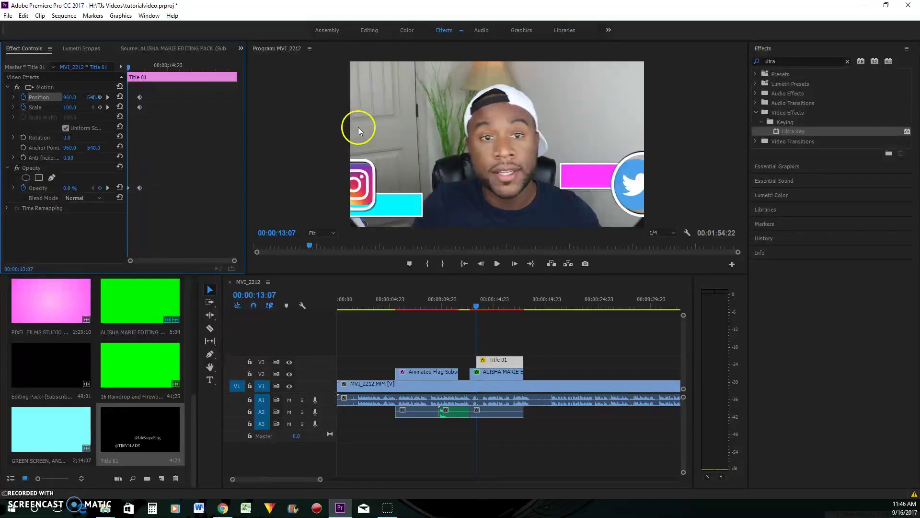
Play the title's fade-in over the social media bars, and replay it from 00:00:12:15.
{"action": "left_click", "coordinate": [502, 265]}
{"action": "left_click", "coordinate": [477, 322]}
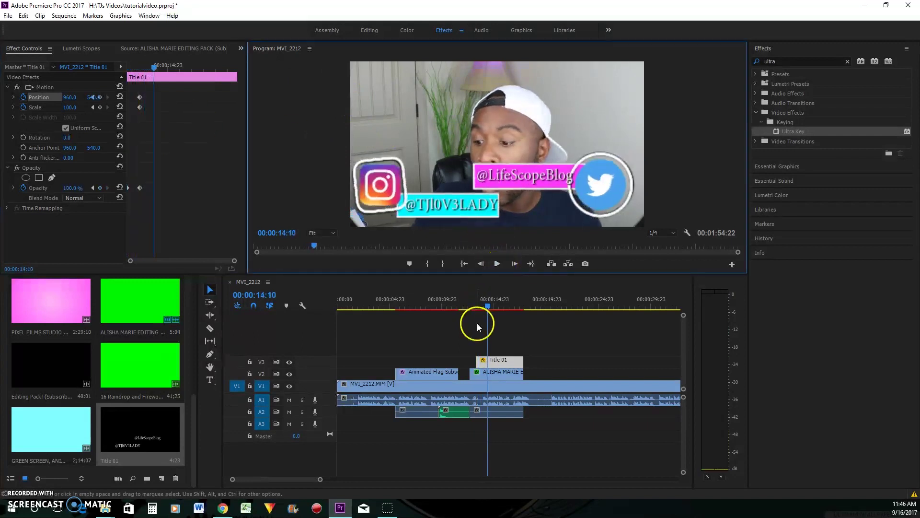
{"action": "left_click_drag", "start_coordinate": [486, 307], "coordinate": [469, 307]}
{"action": "left_click", "coordinate": [499, 265]}
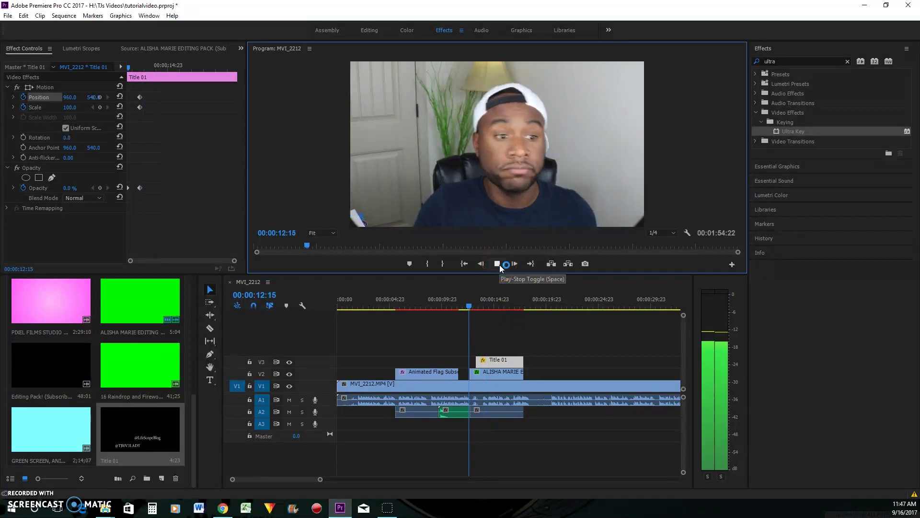
{"action": "left_click", "coordinate": [500, 266]}
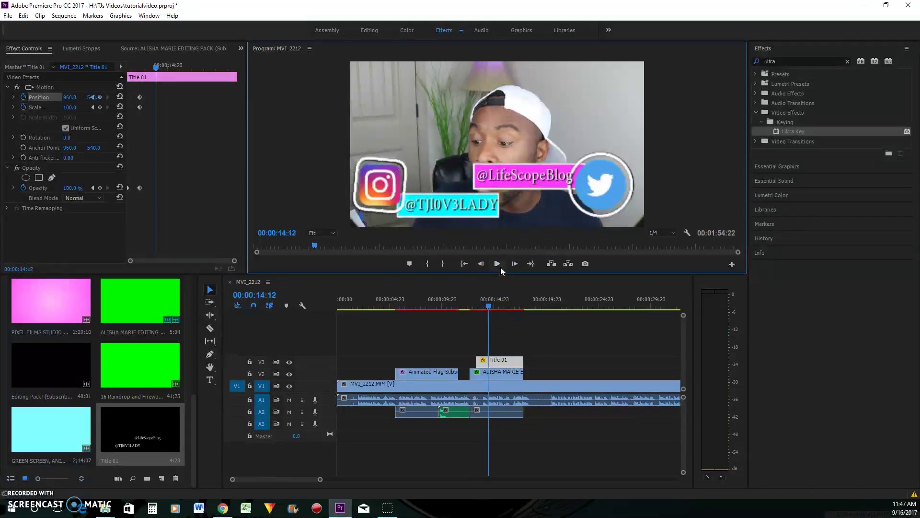
Select both opacity keyframes of Title 01's fade-in and apply easing to them.
{"action": "left_click", "coordinate": [139, 177]}
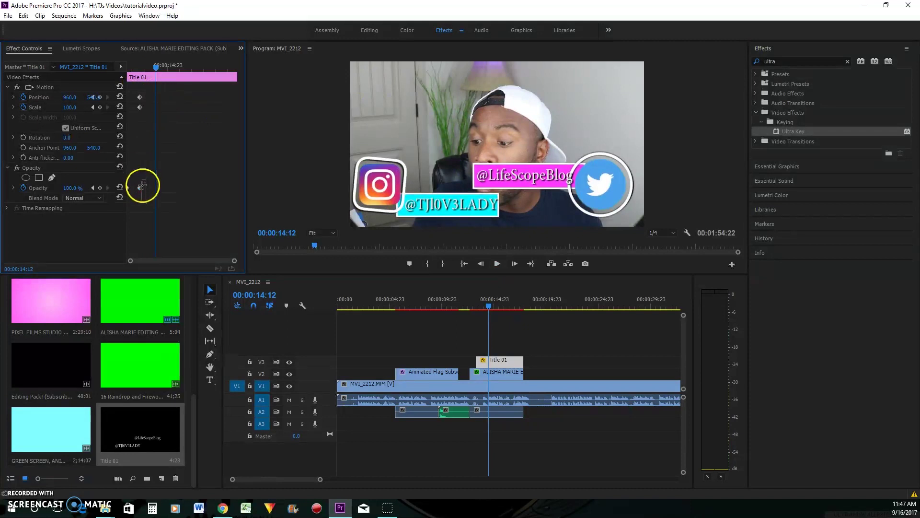
{"action": "left_click_drag", "start_coordinate": [128, 197], "coordinate": [140, 197]}
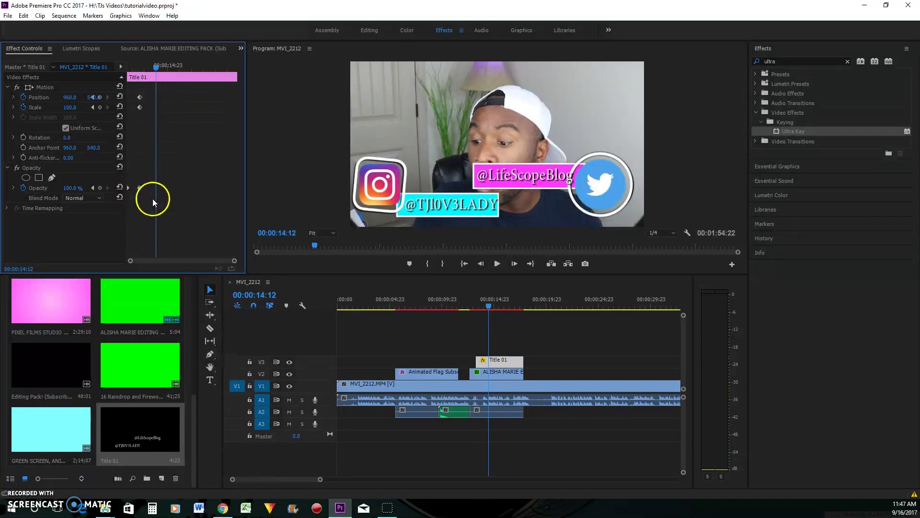
{"action": "left_click_drag", "start_coordinate": [128, 181], "coordinate": [163, 202]}
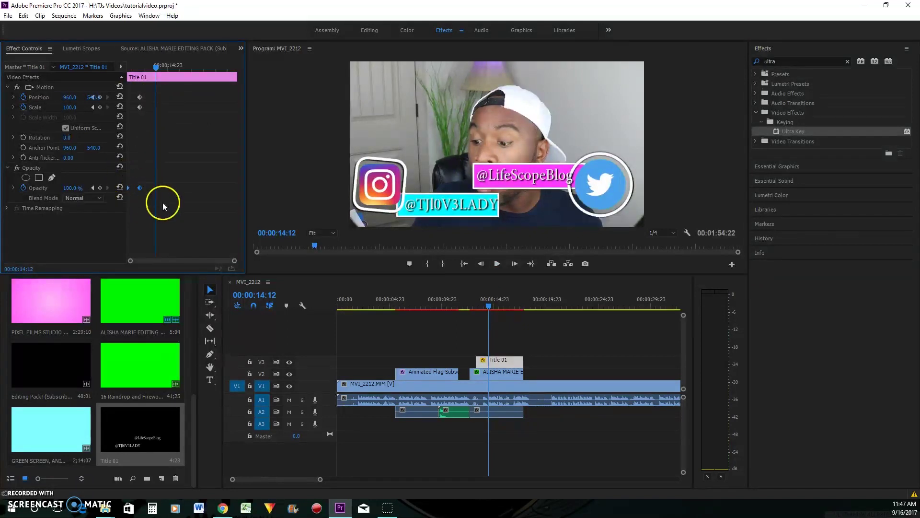
{"action": "right_click", "coordinate": [139, 188]}
{"action": "left_click", "coordinate": [187, 326]}
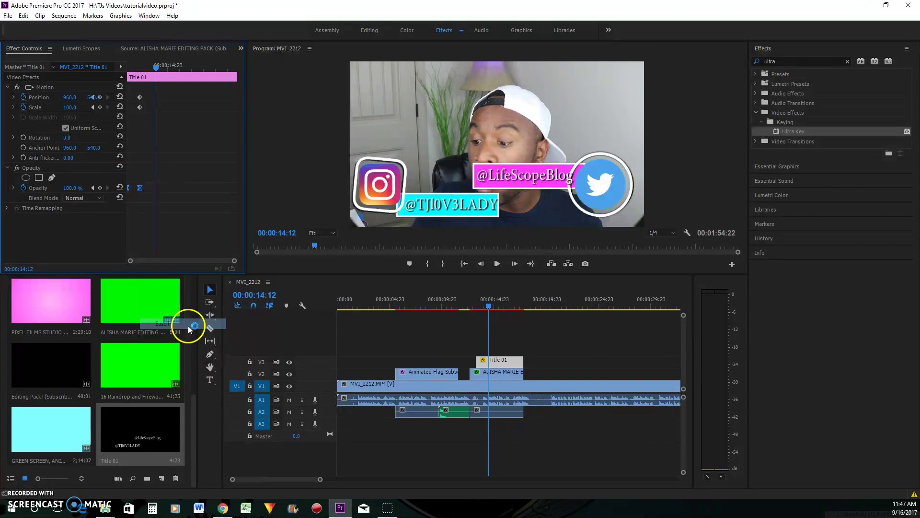
Play the eased fade-in and find where the social media bars start sliding out from under the title text.
{"action": "left_click_drag", "start_coordinate": [488, 303], "coordinate": [450, 305]}
{"action": "left_click", "coordinate": [498, 265]}
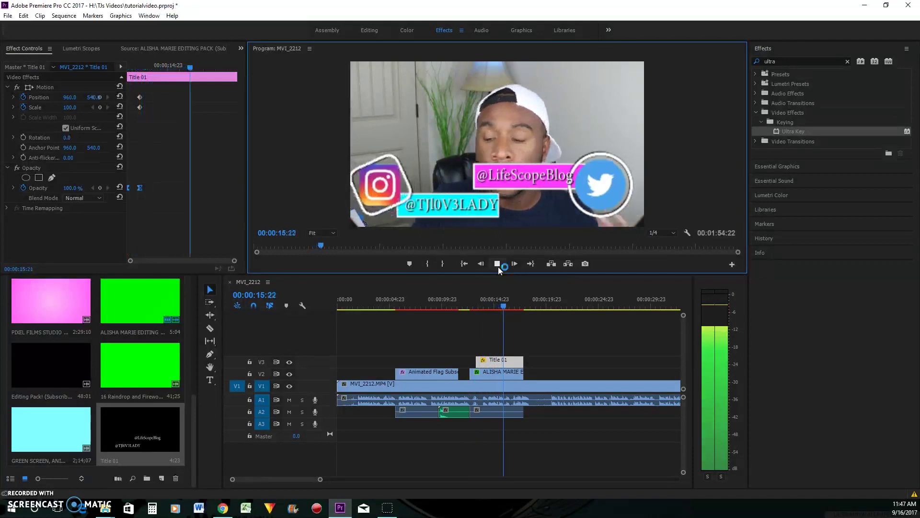
{"action": "left_click", "coordinate": [498, 264]}
{"action": "left_click", "coordinate": [510, 307]}
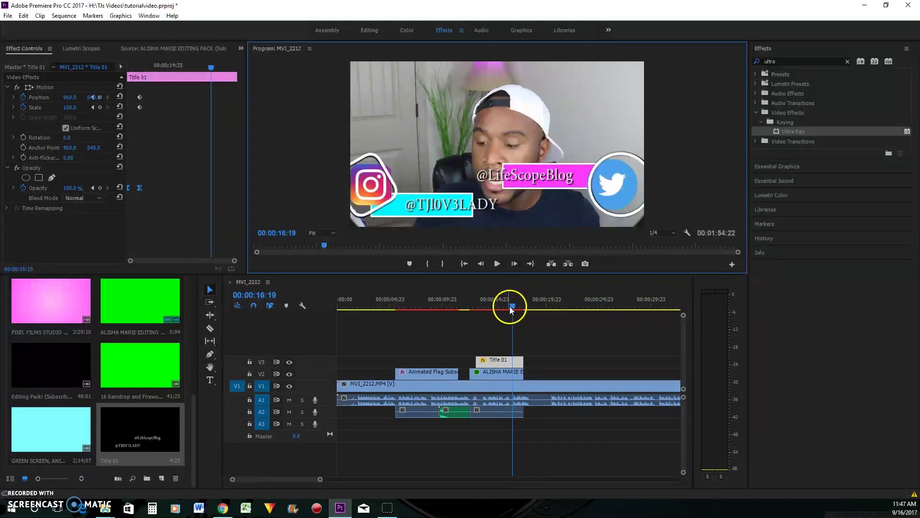
Fade Title 01 out: add an opacity keyframe at 00:00:15:16, shift it slightly later, and set opacity to 0% at 00:00:16:13.
{"action": "left_click_drag", "start_coordinate": [513, 307], "coordinate": [501, 309]}
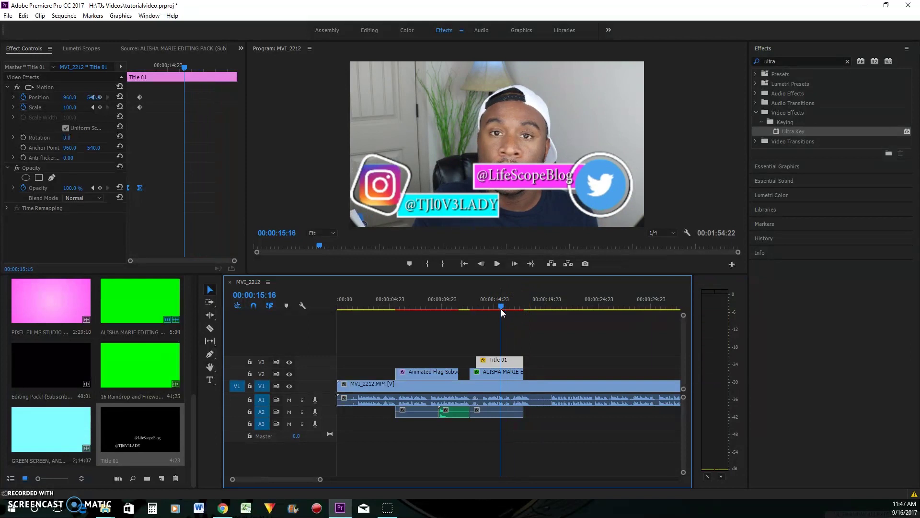
{"action": "left_click", "coordinate": [101, 188]}
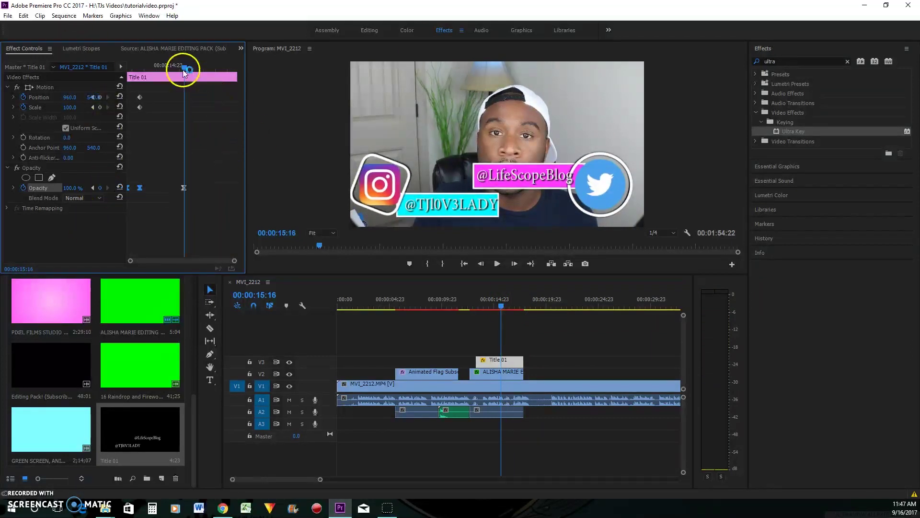
{"action": "left_click_drag", "start_coordinate": [183, 64], "coordinate": [205, 70]}
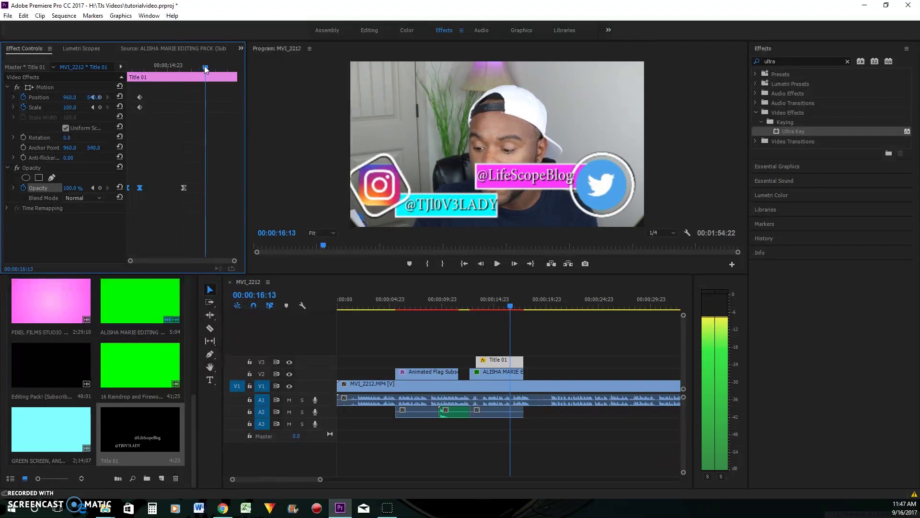
{"action": "left_click", "coordinate": [185, 188]}
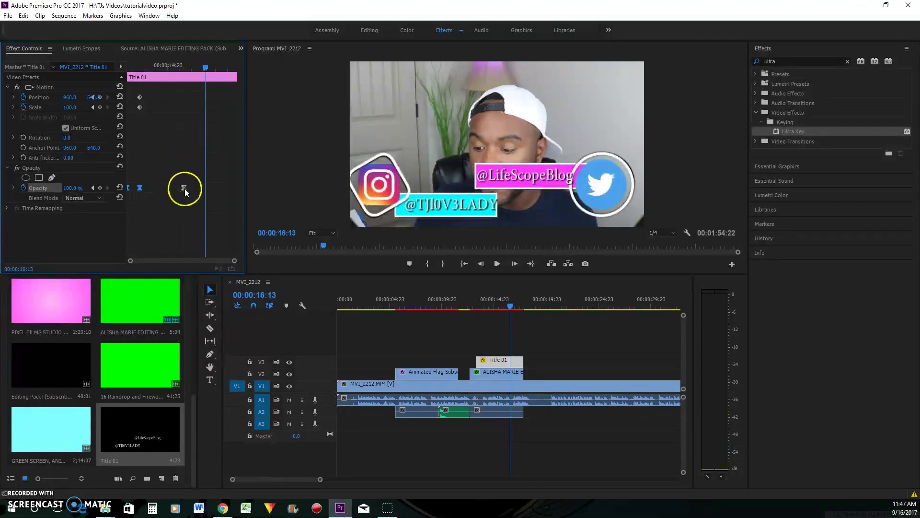
{"action": "left_click_drag", "start_coordinate": [185, 188], "coordinate": [189, 187]}
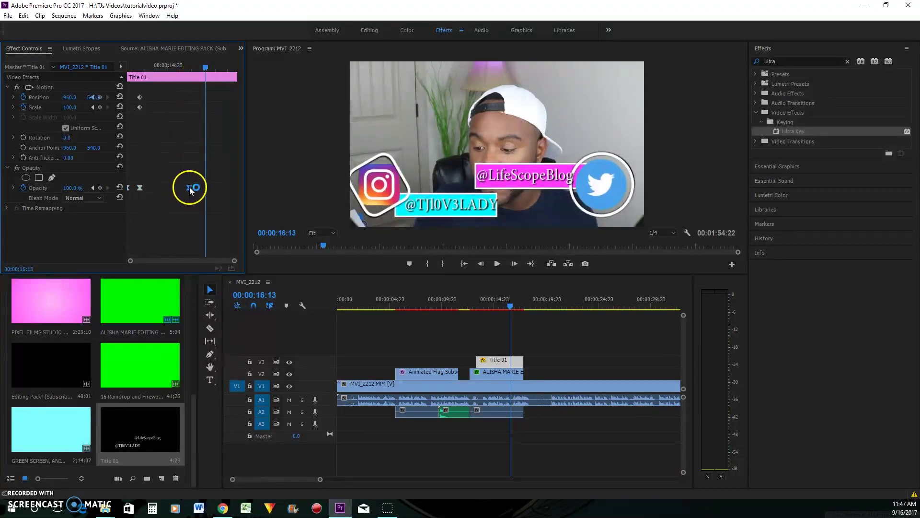
{"action": "left_click_drag", "start_coordinate": [72, 187], "coordinate": [38, 187]}
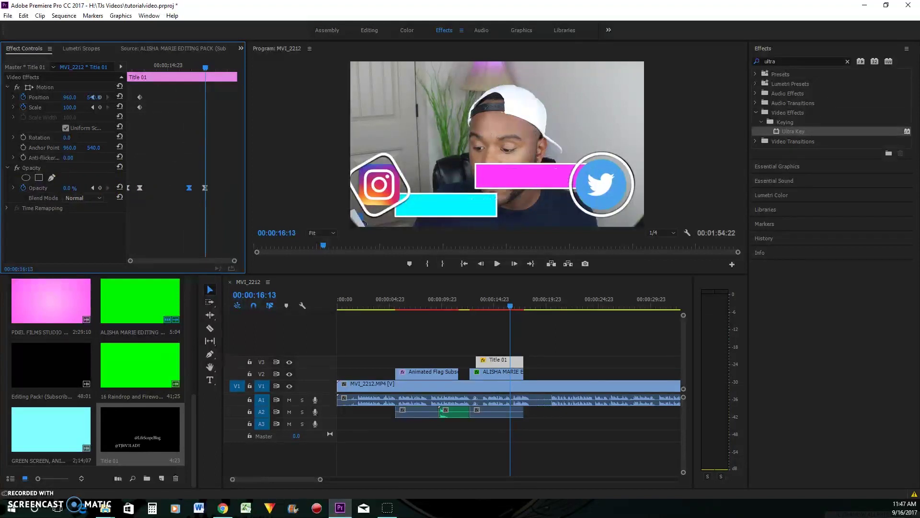
Play the social media bars section from before Title 01 through the title's fade-out.
{"action": "left_click", "coordinate": [462, 306]}
{"action": "left_click_drag", "start_coordinate": [461, 307], "coordinate": [457, 307]}
{"action": "left_click", "coordinate": [499, 264]}
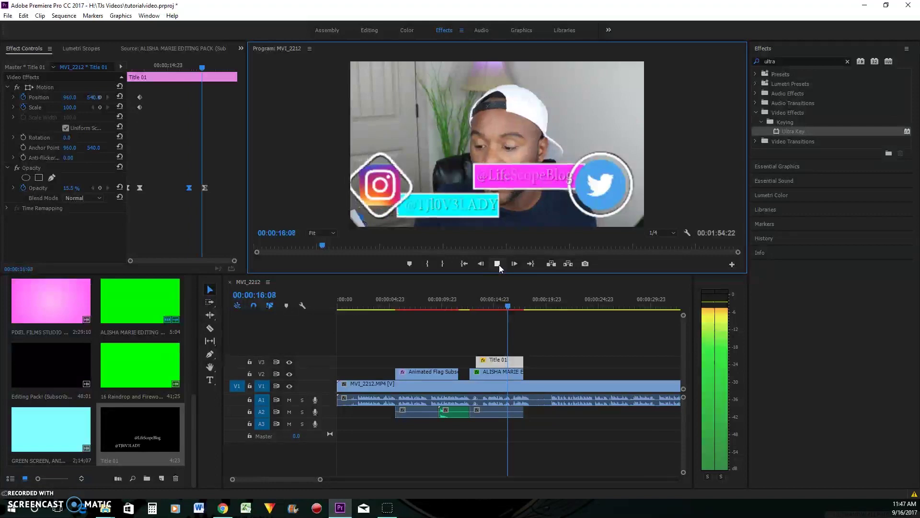
{"action": "left_click", "coordinate": [498, 264]}
Open the ALISHA MARIE EDITING PACK clip for trimming and mark its Subscribe button segment from 00:01:51:17 to 00:01:54:01.
{"action": "left_click", "coordinate": [478, 422]}
{"action": "scroll", "coordinate": [478, 422], "scroll_direction": "down", "scroll_amount": 3}
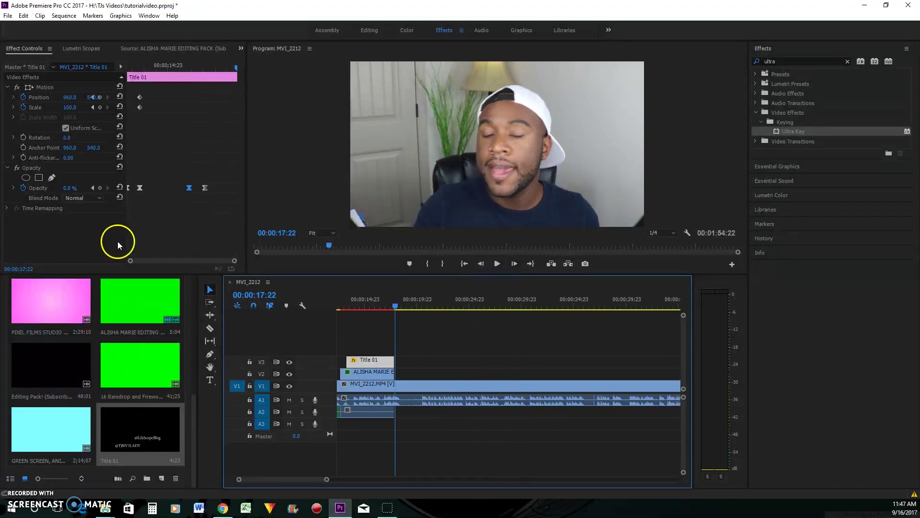
{"action": "scroll", "coordinate": [138, 368], "scroll_direction": "up", "scroll_amount": 1}
{"action": "scroll", "coordinate": [138, 367], "scroll_direction": "up", "scroll_amount": 1}
{"action": "double_click", "coordinate": [136, 417]}
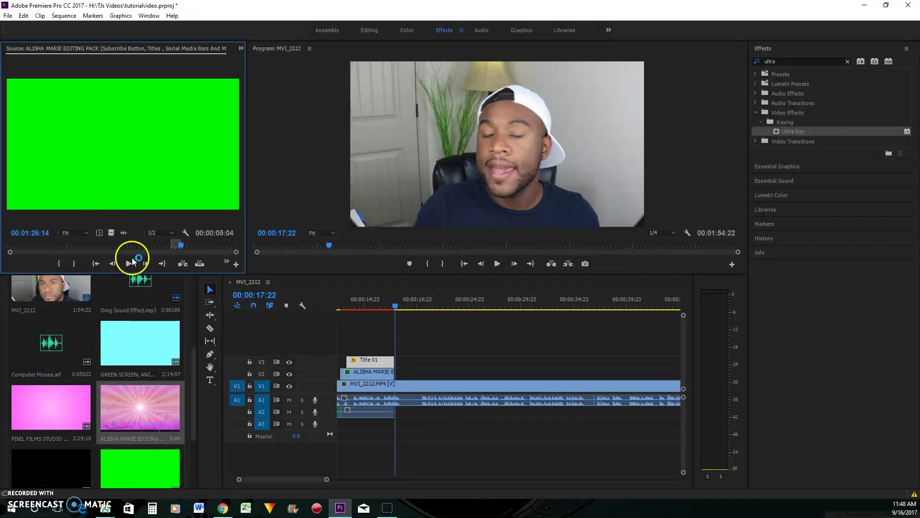
{"action": "left_click_drag", "start_coordinate": [183, 244], "coordinate": [232, 249]}
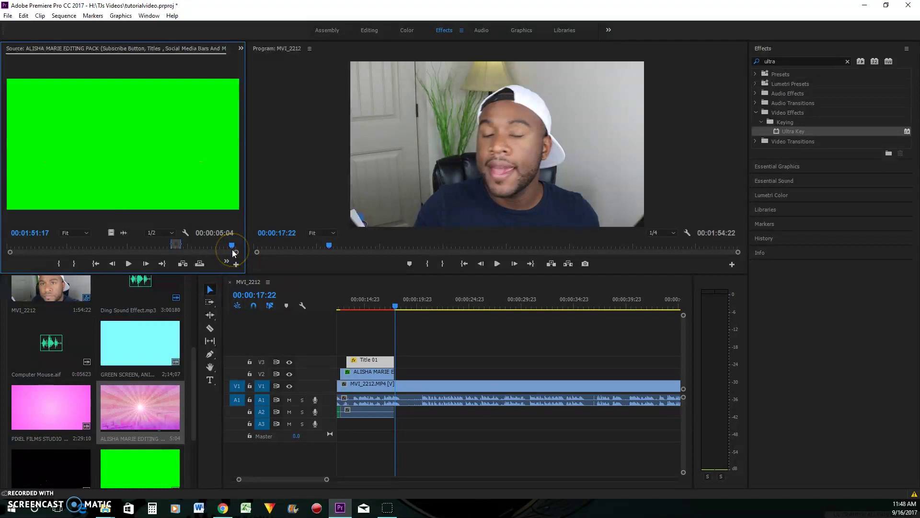
{"action": "left_click", "coordinate": [62, 265]}
{"action": "left_click", "coordinate": [127, 264]}
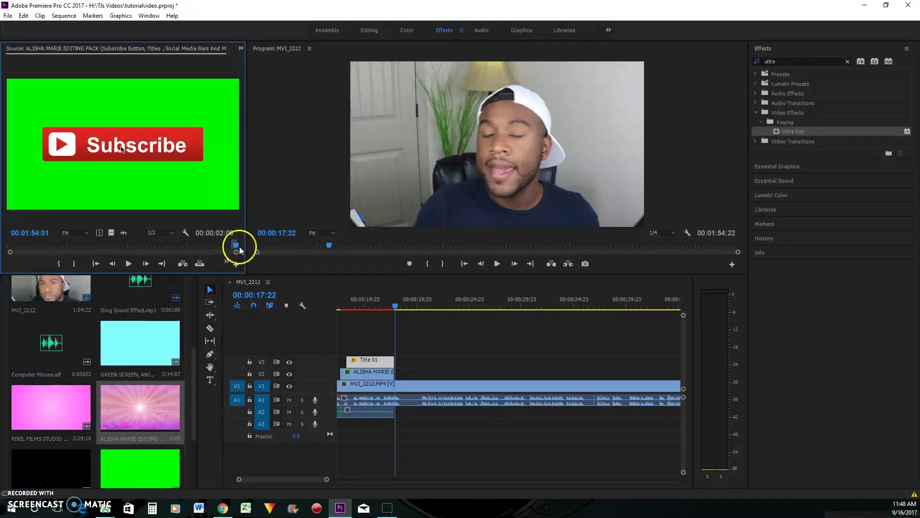
Place the trimmed Subscribe button clip on V3 a little after Title 01 and play it over the footage.
{"action": "left_click_drag", "start_coordinate": [139, 410], "coordinate": [418, 361]}
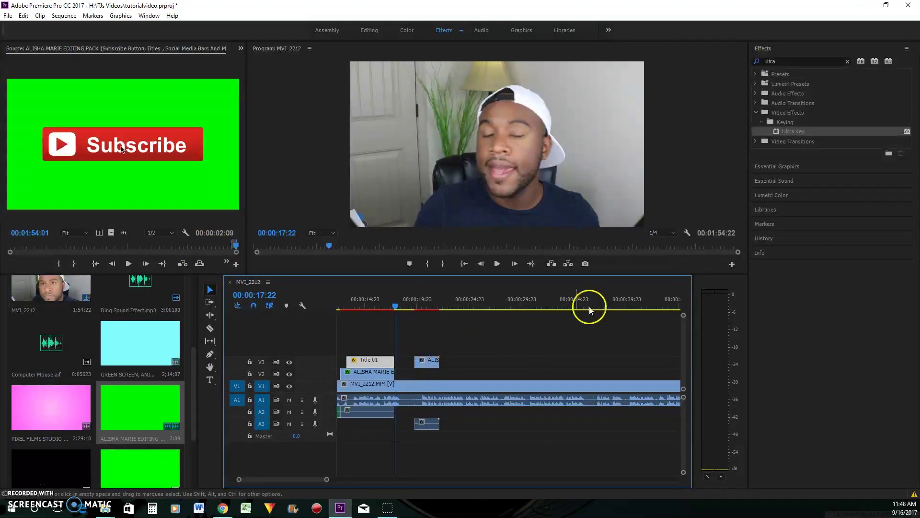
{"action": "mouse_move", "coordinate": [407, 306]}
{"action": "left_mouse_down"}
{"action": "mouse_move", "coordinate": [398, 304]}
{"action": "mouse_move", "coordinate": [414, 303]}
{"action": "left_mouse_up"}
{"action": "left_click", "coordinate": [497, 265]}
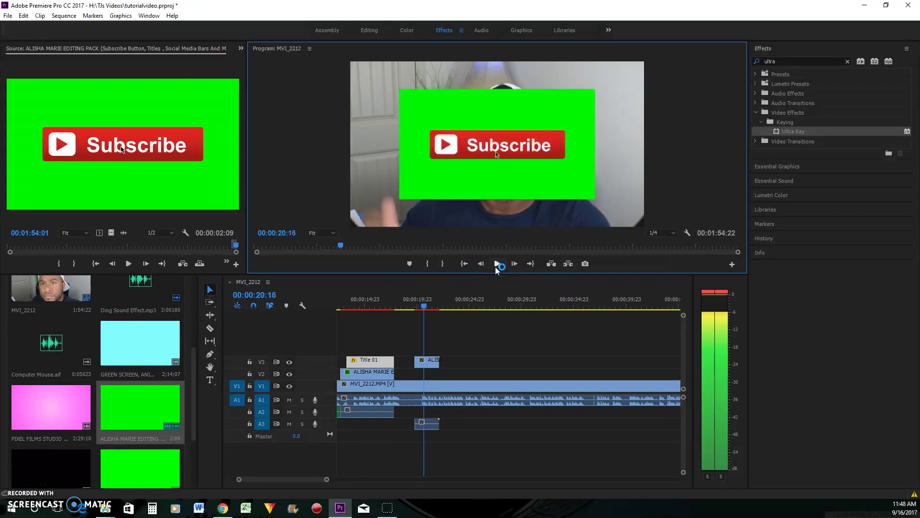